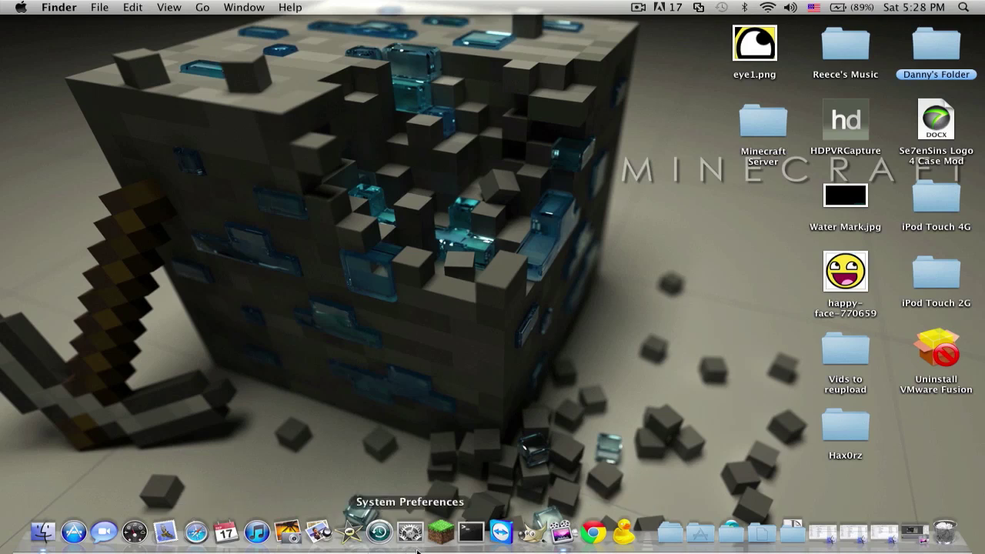
# Step: Launch System Preferences from the Dock
pyautogui.click(418, 549)
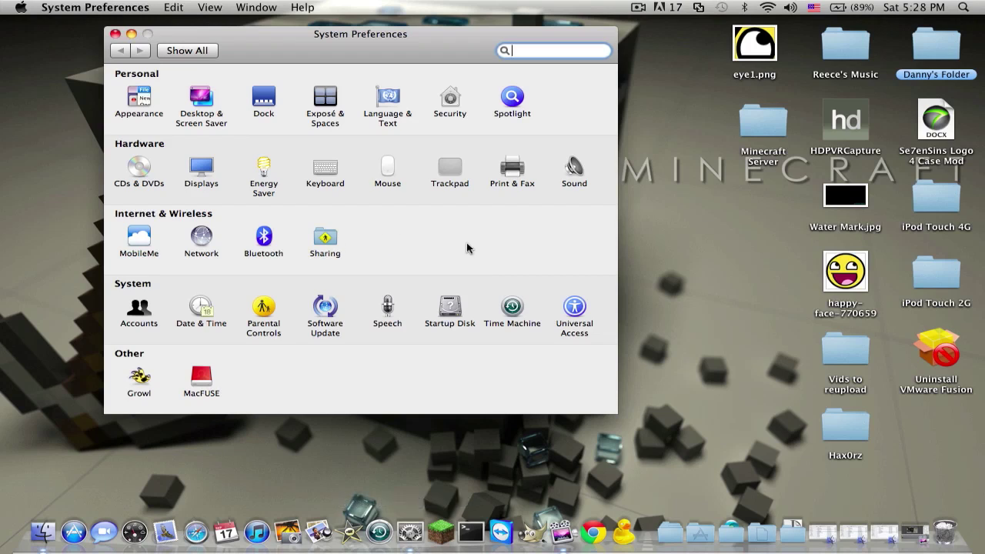
# Step: Open Network's advanced Wi-Fi settings and select the router address 192.168.1.1 on the TCP/IP tab
pyautogui.click(200, 236)
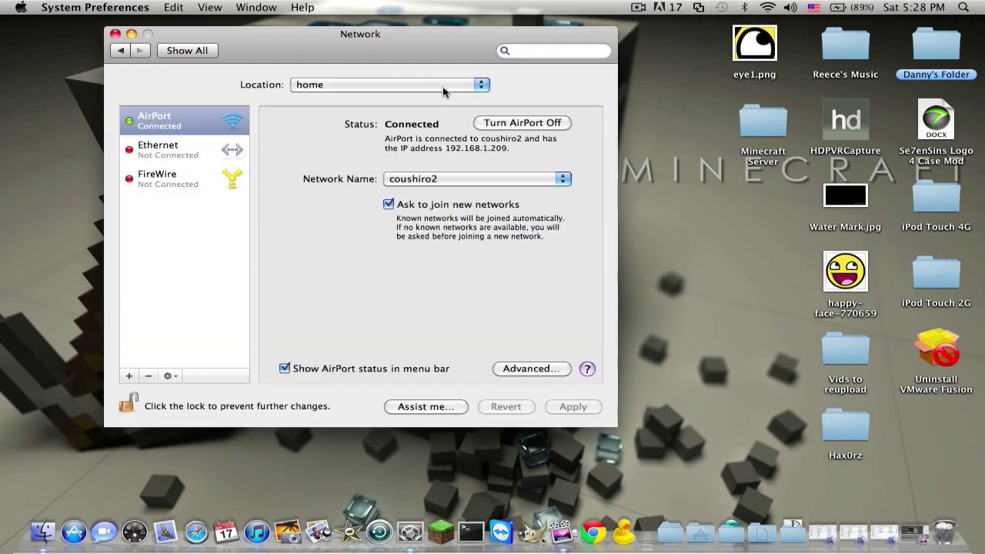
pyautogui.click(544, 370)
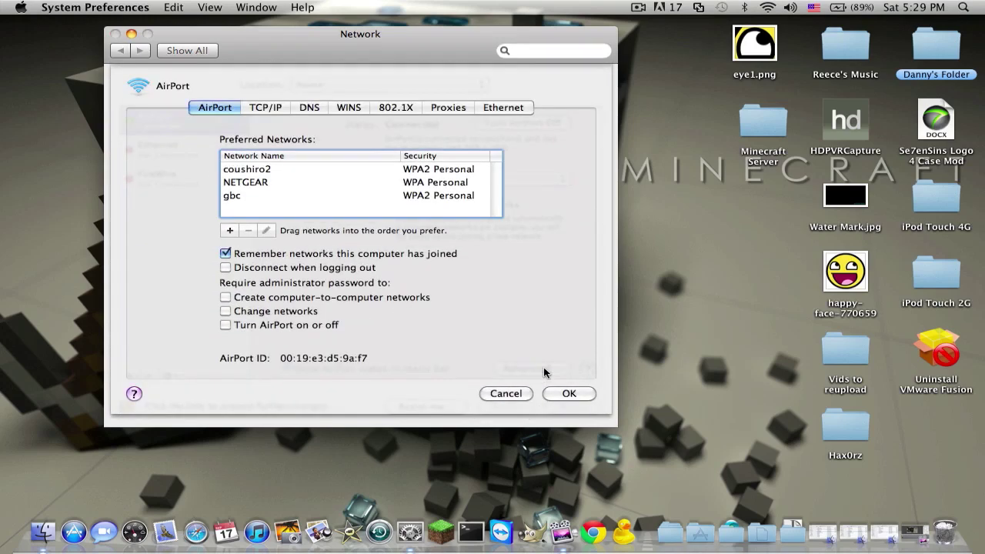
pyautogui.click(268, 170)
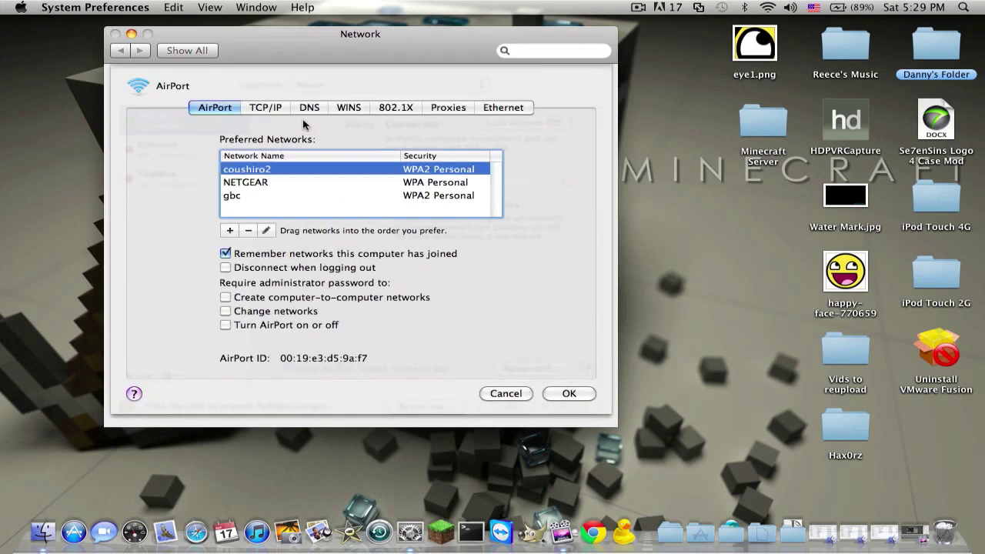
pyautogui.click(324, 108)
pyautogui.click(277, 107)
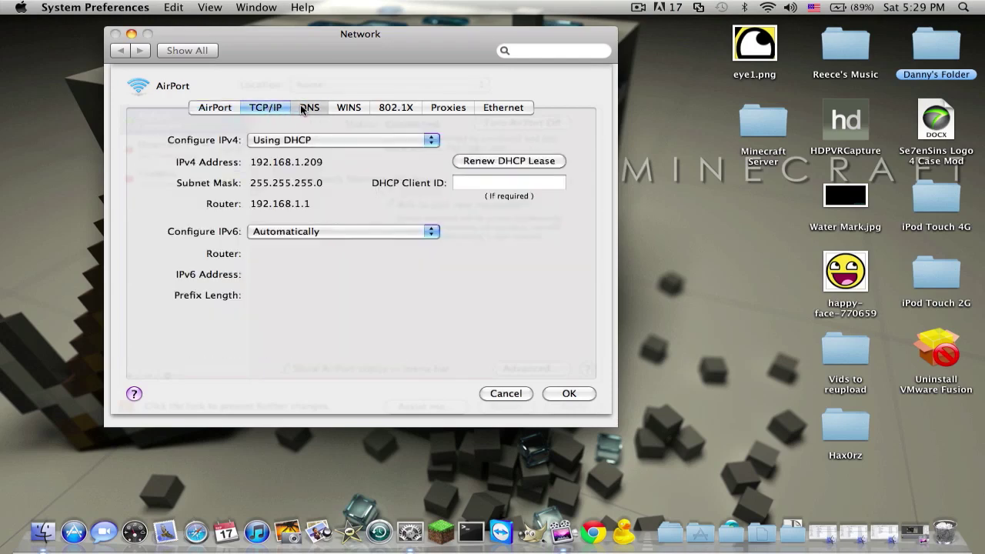
pyautogui.click(302, 109)
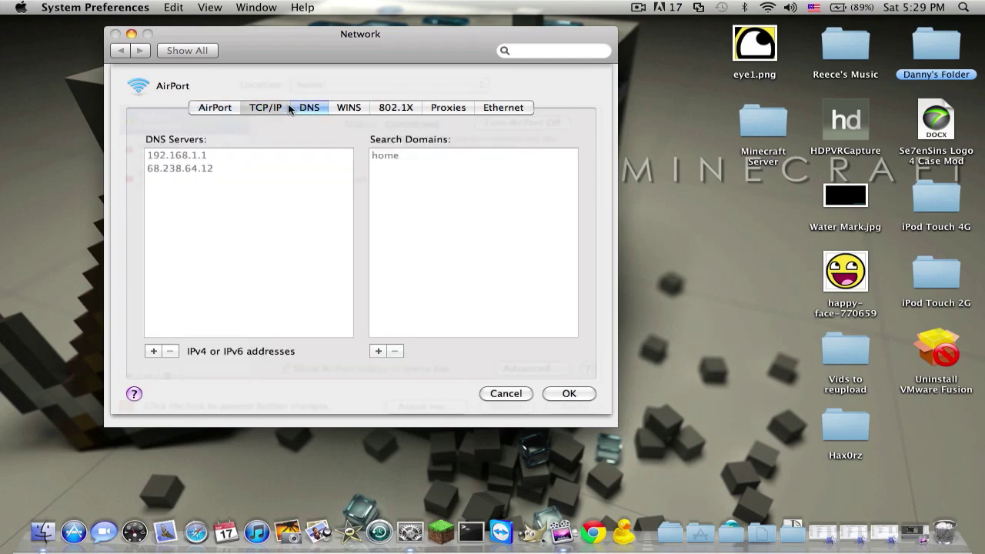
pyautogui.click(289, 108)
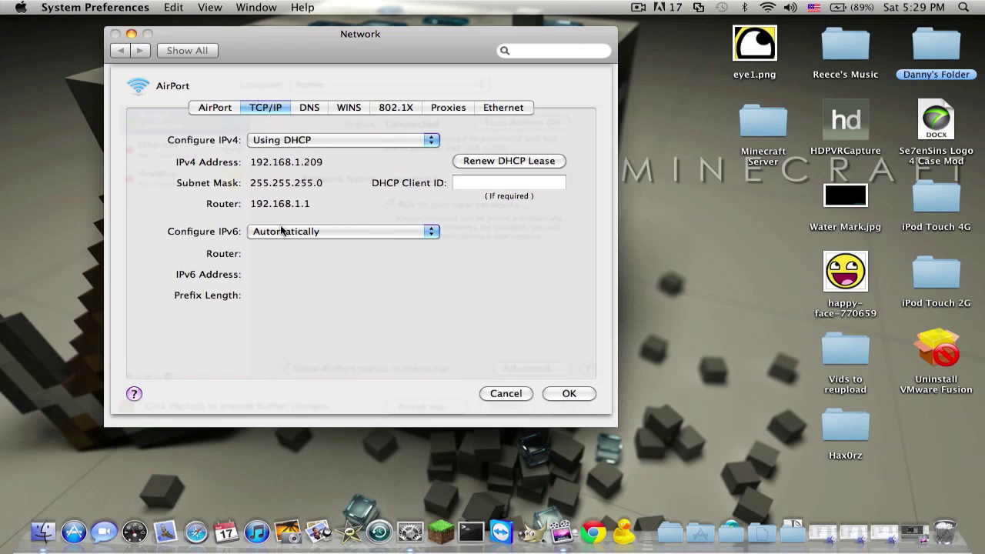
pyautogui.moveTo(254, 206); pyautogui.dragTo(319, 217)
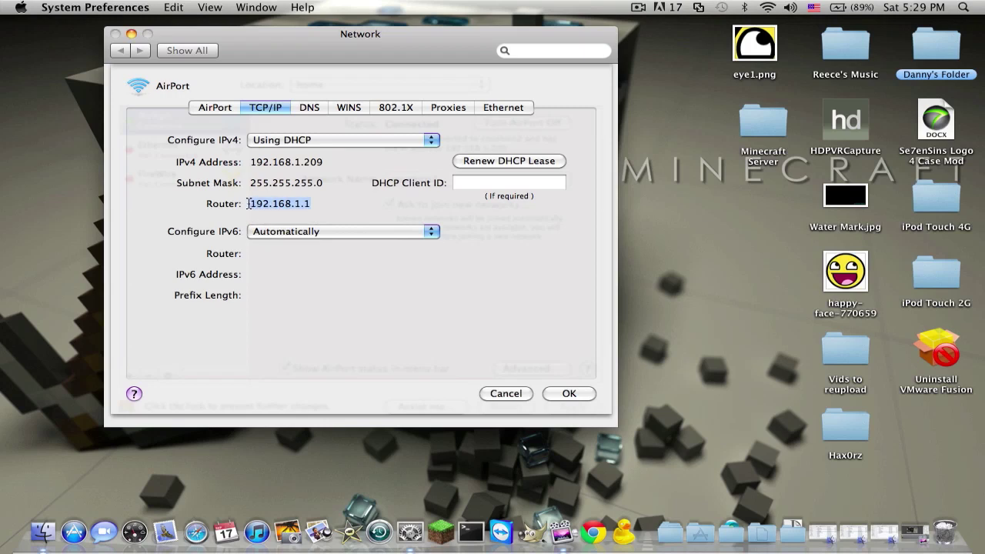
# Step: Launch Chrome and load the router admin page at 192.168.1.1
pyautogui.click(601, 551)
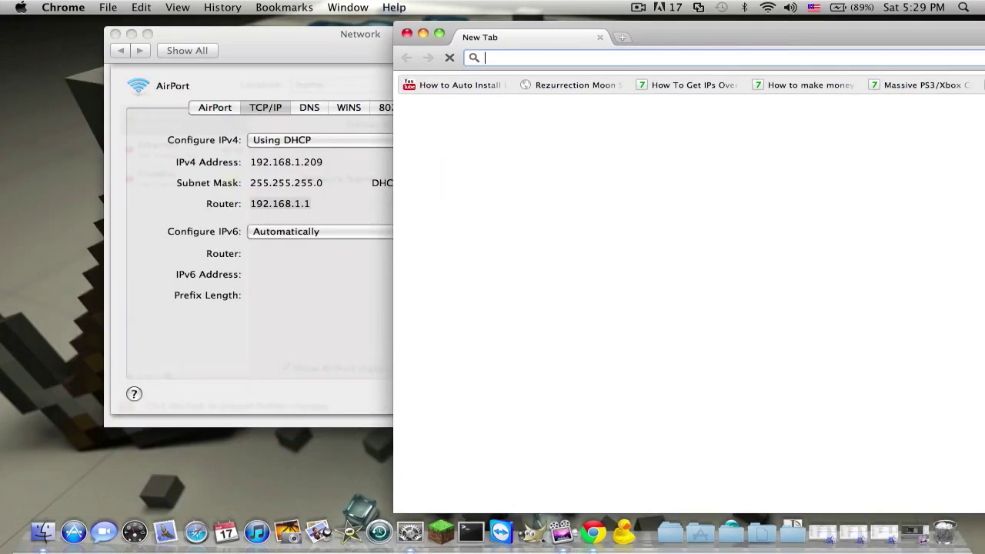
pyautogui.write('192.168')
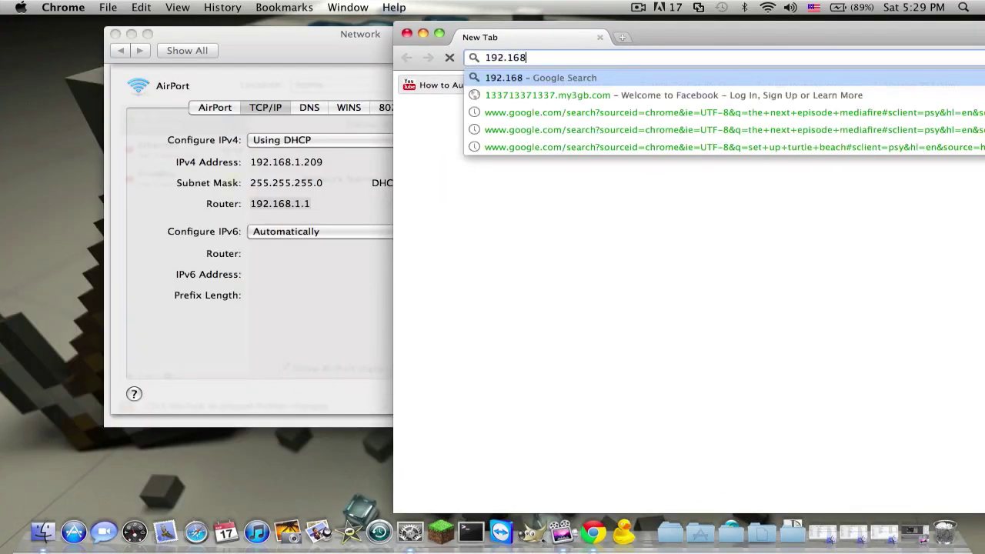
pyautogui.write('.1.1')
pyautogui.press('Return')
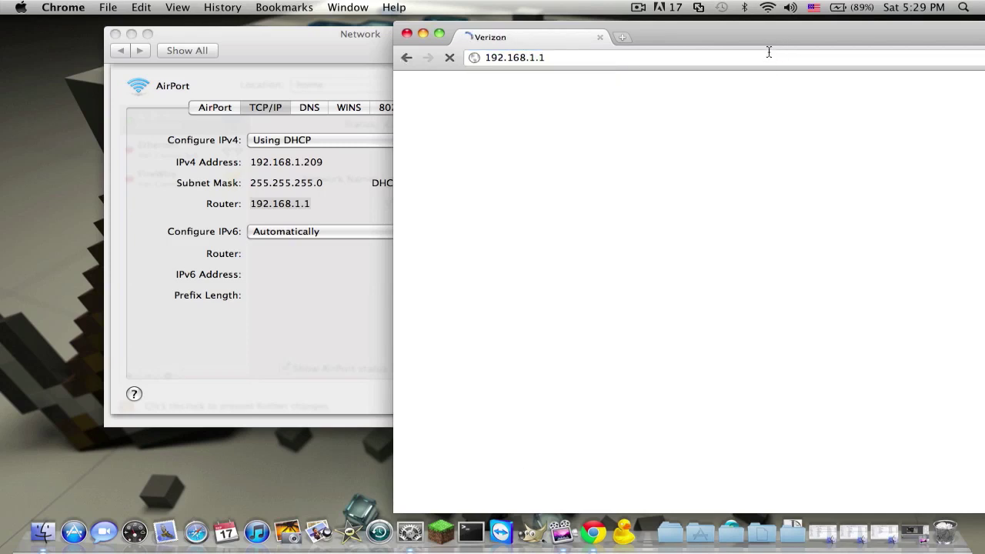
pyautogui.moveTo(767, 50); pyautogui.dragTo(679, 27)
pyautogui.click(638, 7)
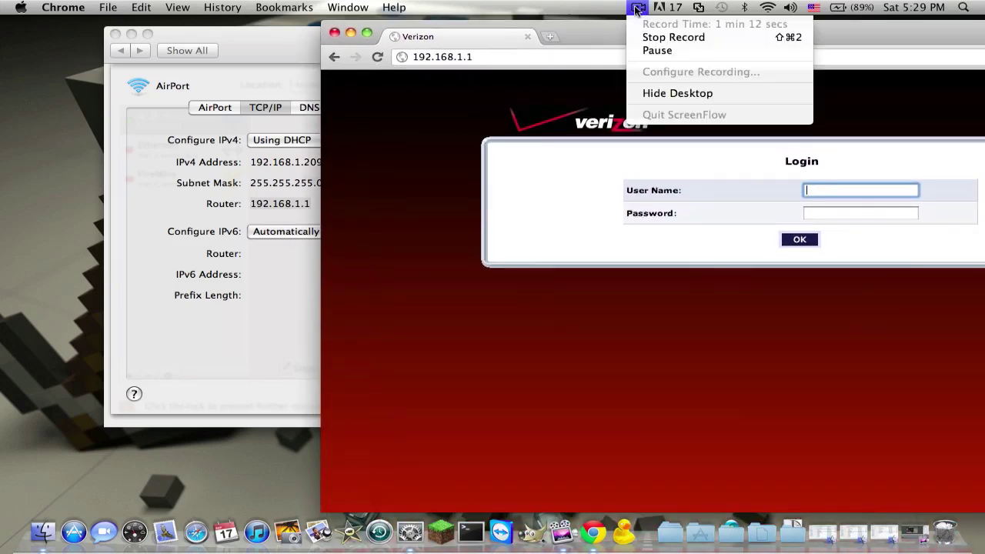
# Step: Go from the router's main page to the Port Forwarding page and view its rules
pyautogui.click(662, 52)
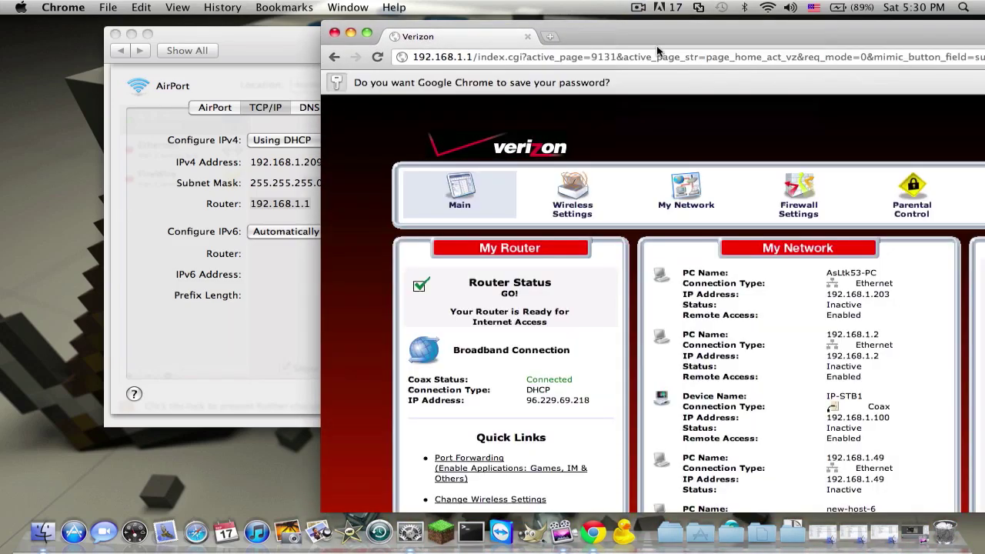
pyautogui.scroll(-5, 785, 332)
pyautogui.scroll(5, 785, 333)
pyautogui.moveTo(644, 28); pyautogui.dragTo(373, 8)
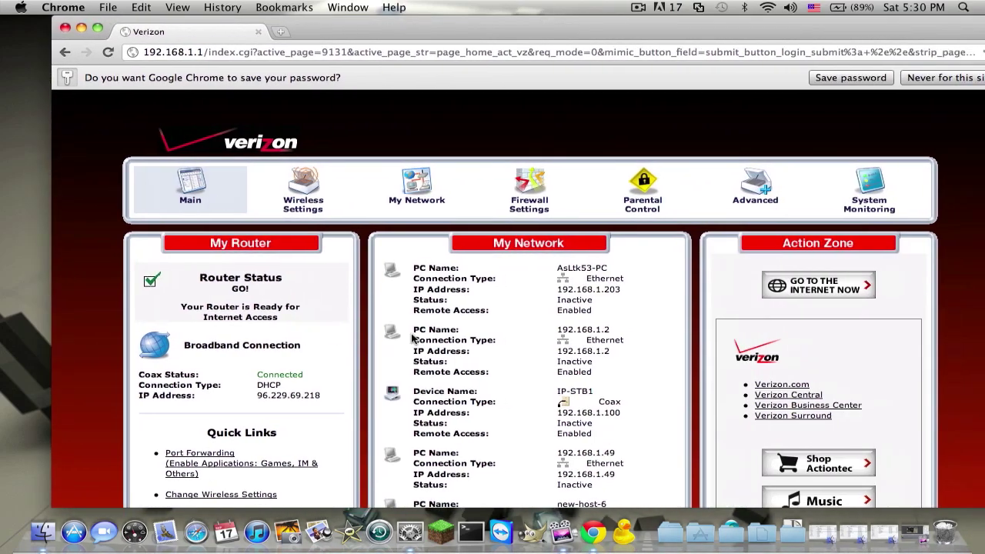
pyautogui.scroll(-6, 417, 349)
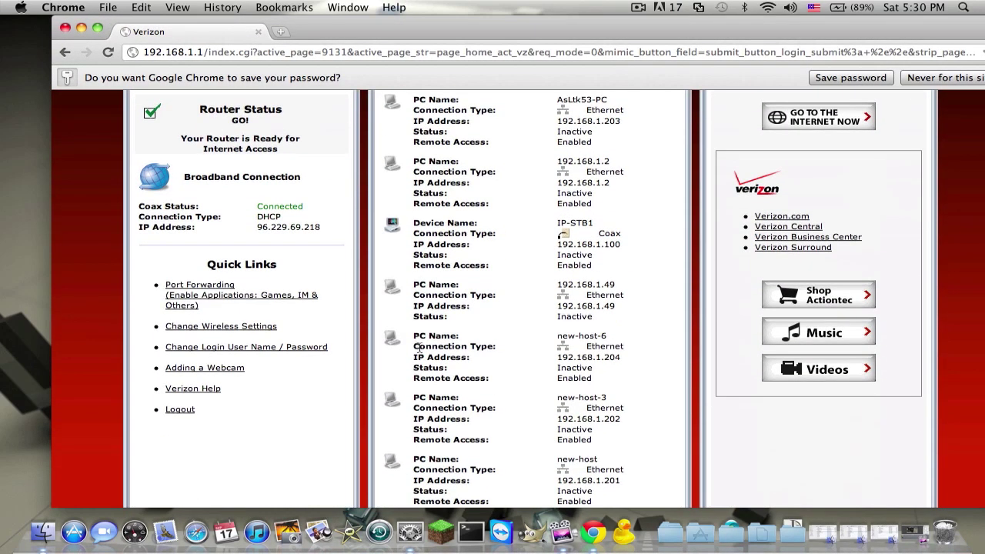
pyautogui.click(202, 284)
pyautogui.scroll(-6, 339, 284)
pyautogui.scroll(4, 458, 250)
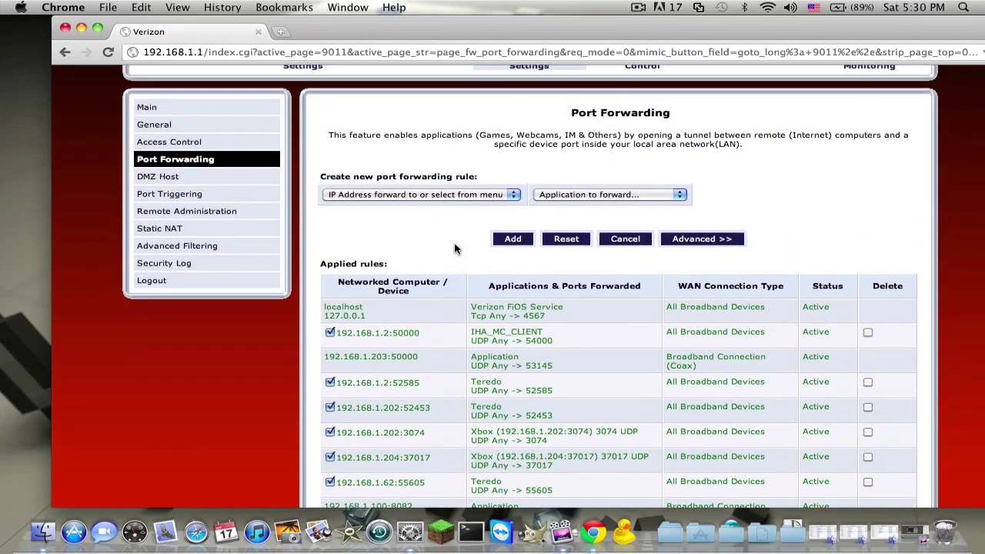
# Step: Select the Mac's IPv4 address 192.168.1.209 in Network settings, then minimize the window
pyautogui.click(409, 531)
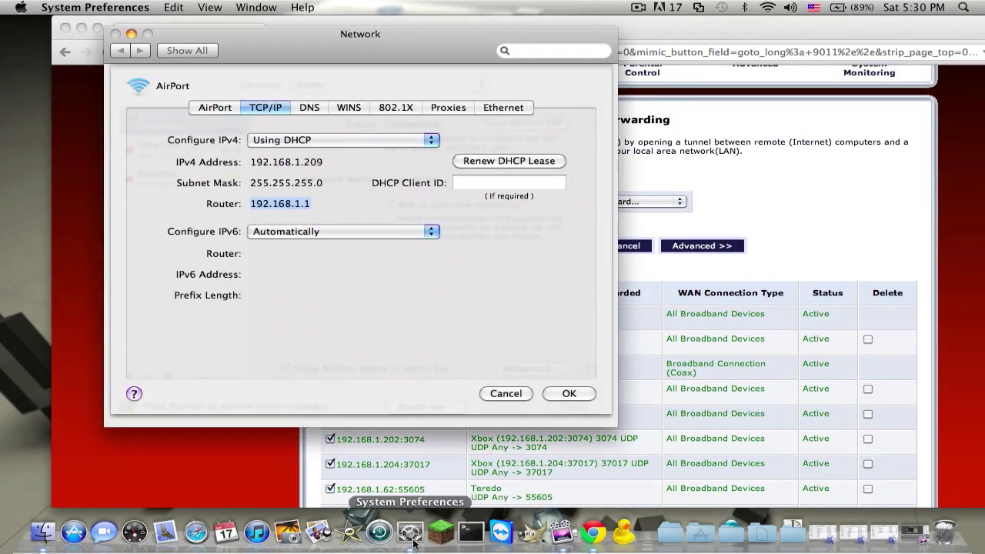
pyautogui.click(281, 161)
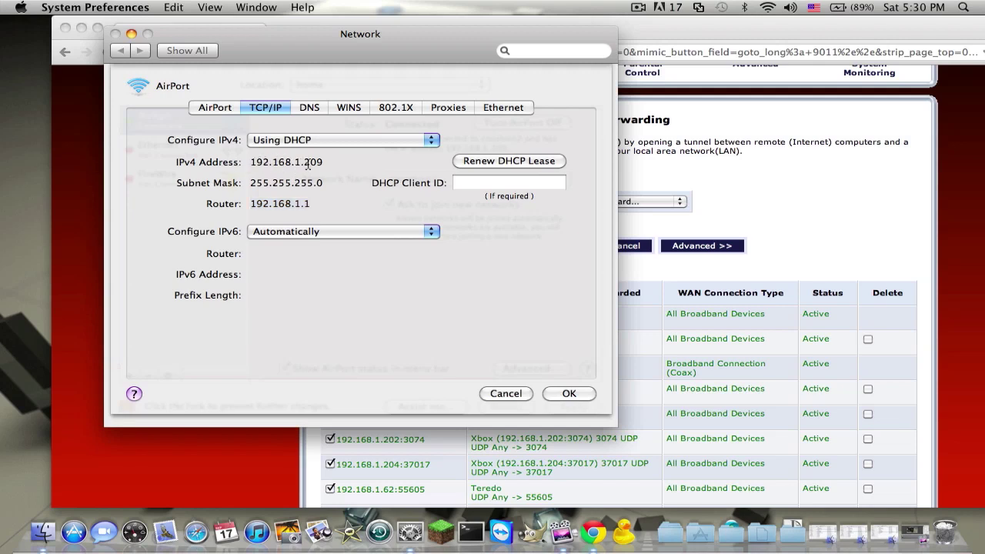
pyautogui.moveTo(305, 163); pyautogui.dragTo(324, 162)
pyautogui.click(291, 162)
pyautogui.moveTo(255, 162); pyautogui.dragTo(309, 170)
pyautogui.click(298, 166)
pyautogui.moveTo(373, 33)
pyautogui.mouseDown()
pyautogui.moveTo(418, 129)
pyautogui.moveTo(381, 26)
pyautogui.moveTo(392, 37)
pyautogui.mouseUp()
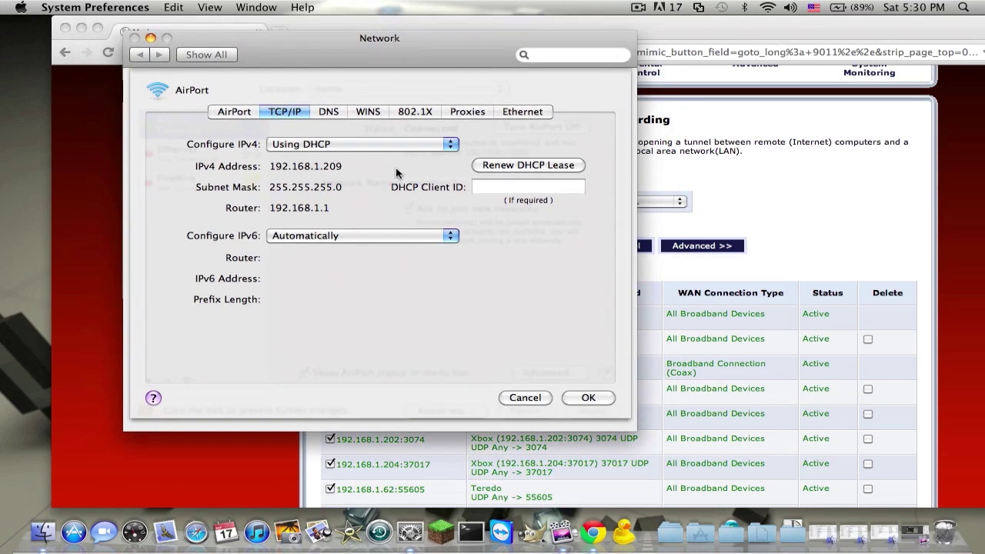
pyautogui.click(150, 37)
# Step: Scroll through the list of applied port forwarding rules
pyautogui.scroll(-6, 506, 275)
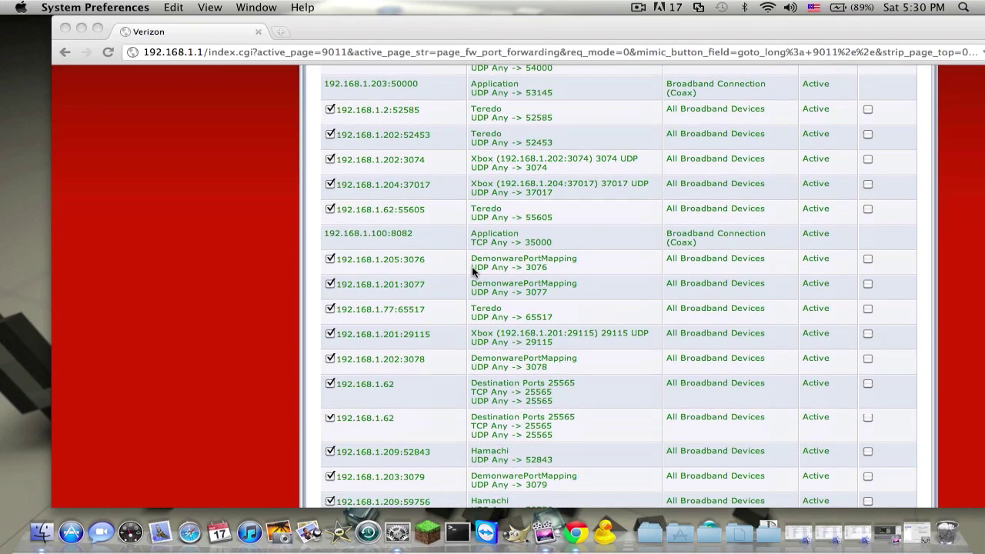
pyautogui.scroll(-6, 472, 266)
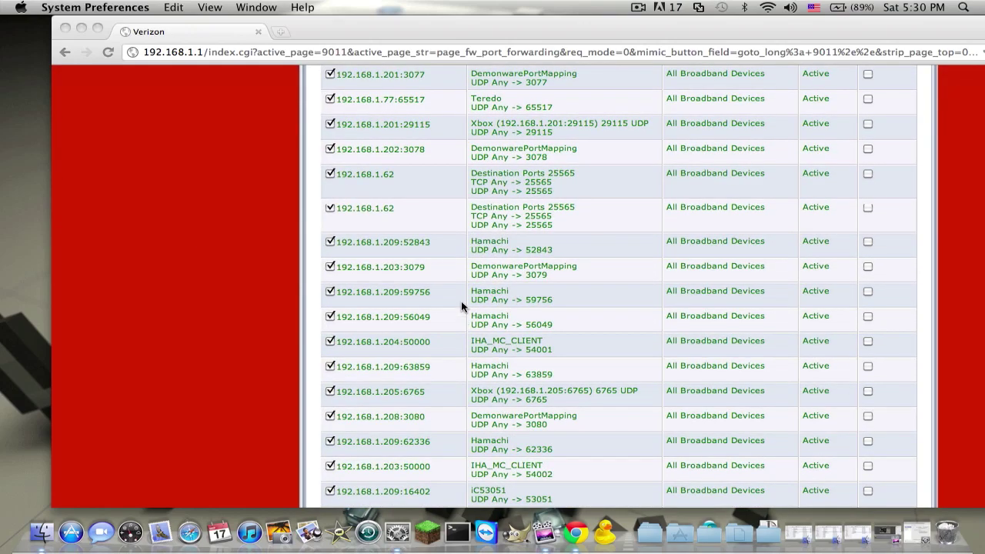
pyautogui.scroll(-2, 462, 306)
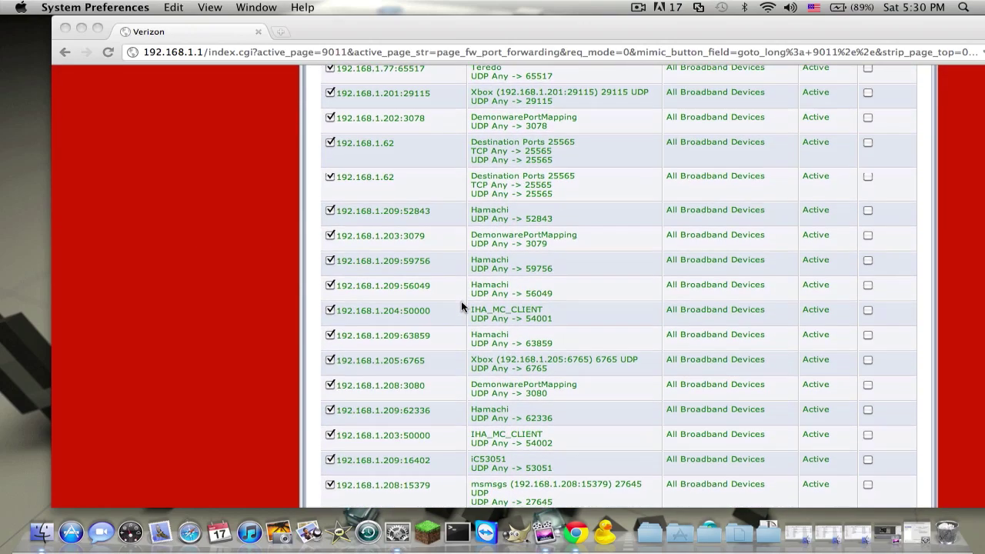
pyautogui.scroll(-4, 462, 305)
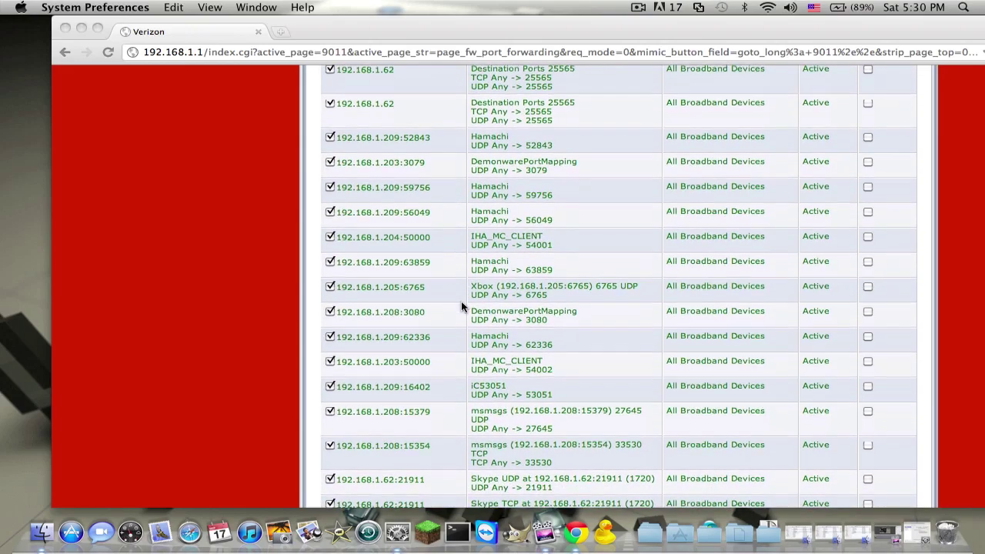
pyautogui.scroll(-2, 461, 306)
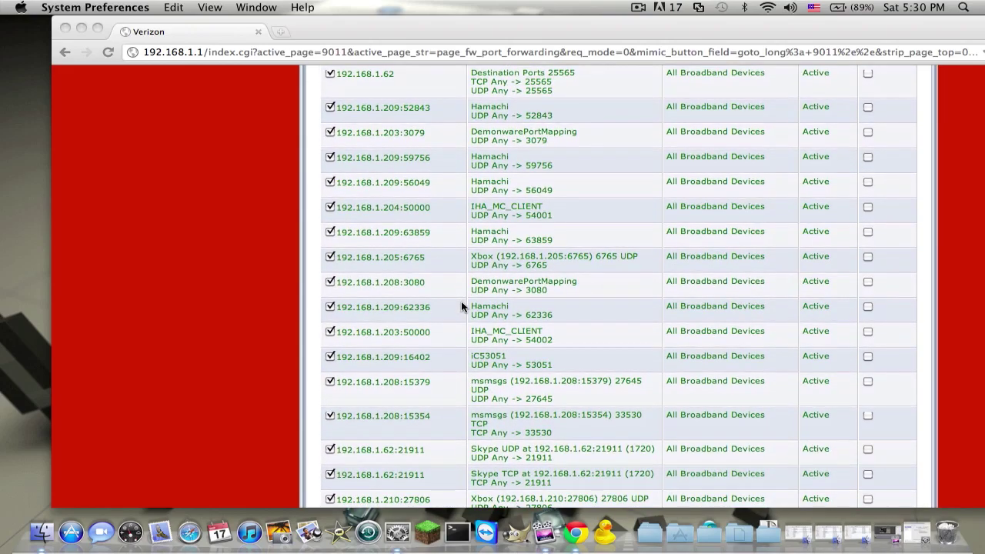
pyautogui.scroll(-3, 461, 304)
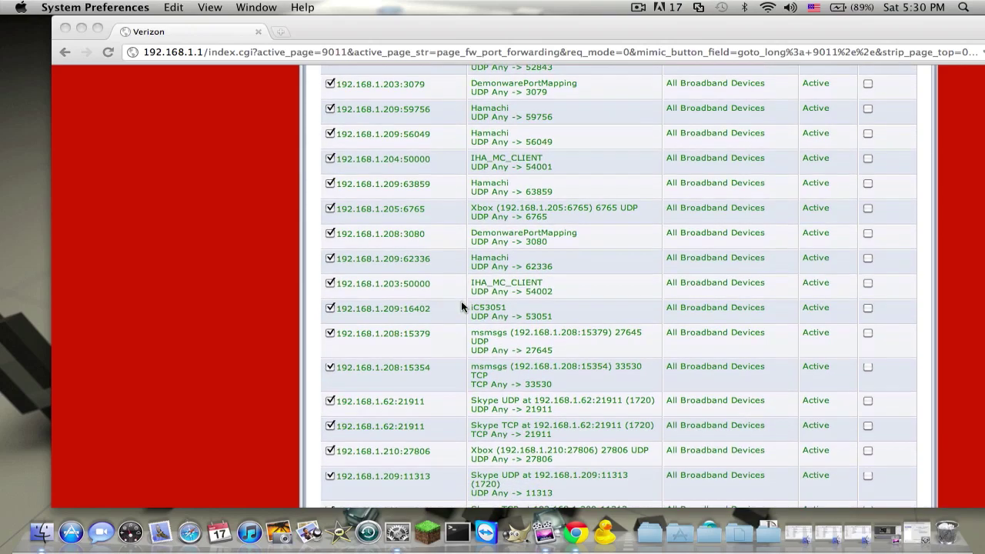
pyautogui.scroll(-3, 461, 306)
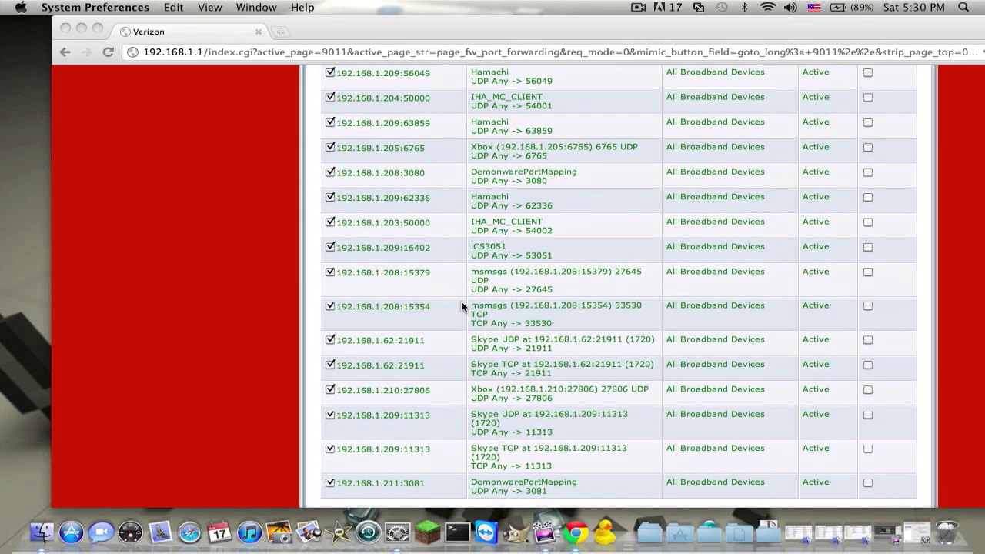
pyautogui.scroll(-3, 461, 305)
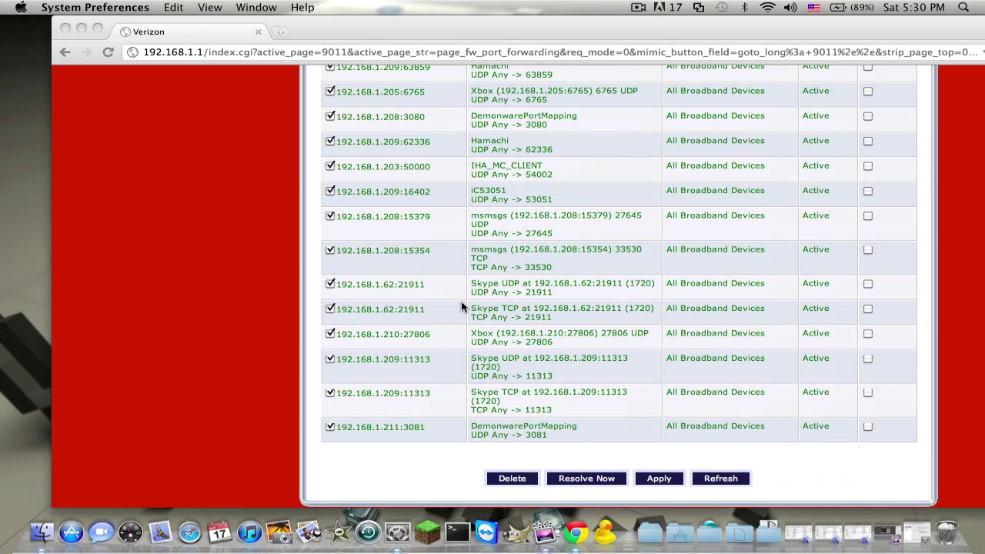
# Step: Search the page for 'mine', finding no Minecraft forwarding rule
pyautogui.click(208, 144)
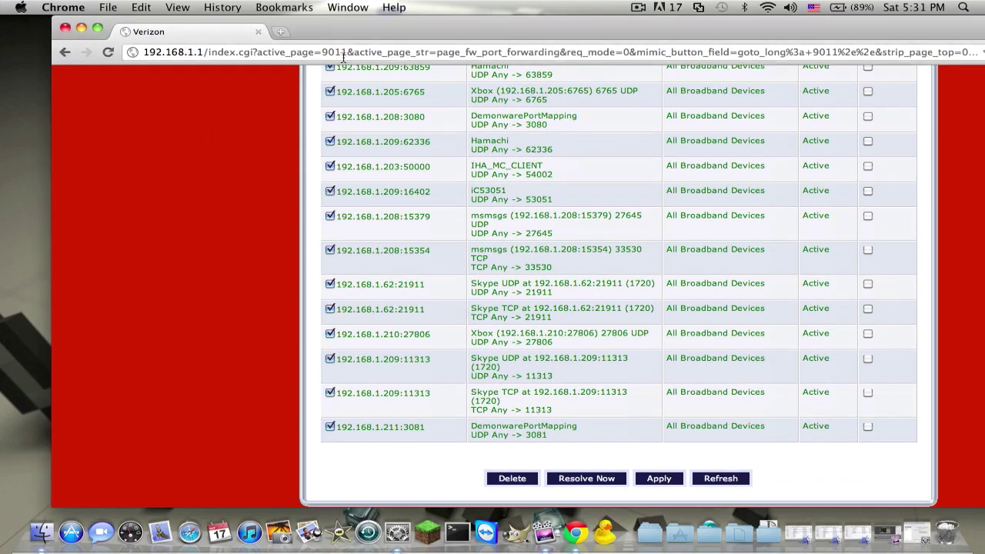
pyautogui.moveTo(338, 28); pyautogui.dragTo(285, 27)
pyautogui.press('super+f')
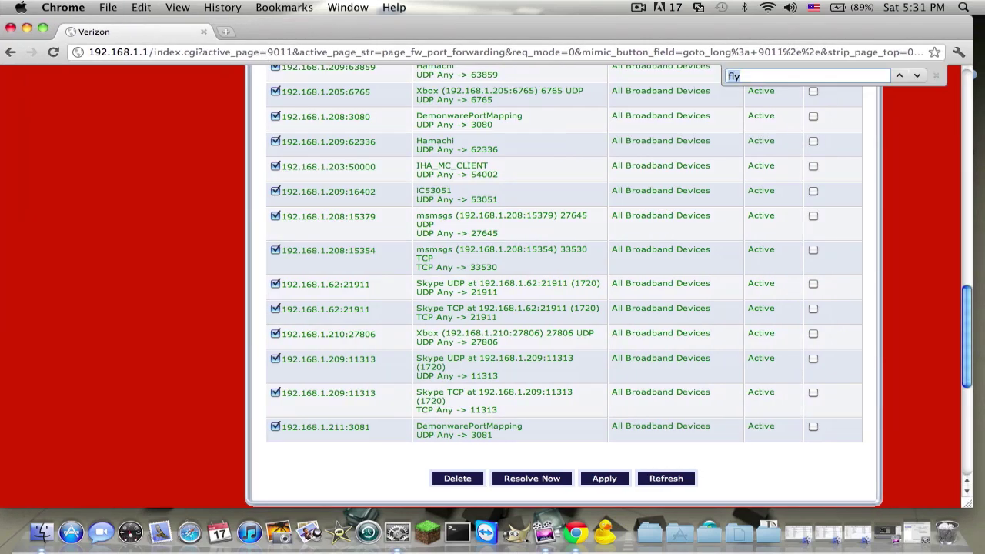
pyautogui.write('miecraf')
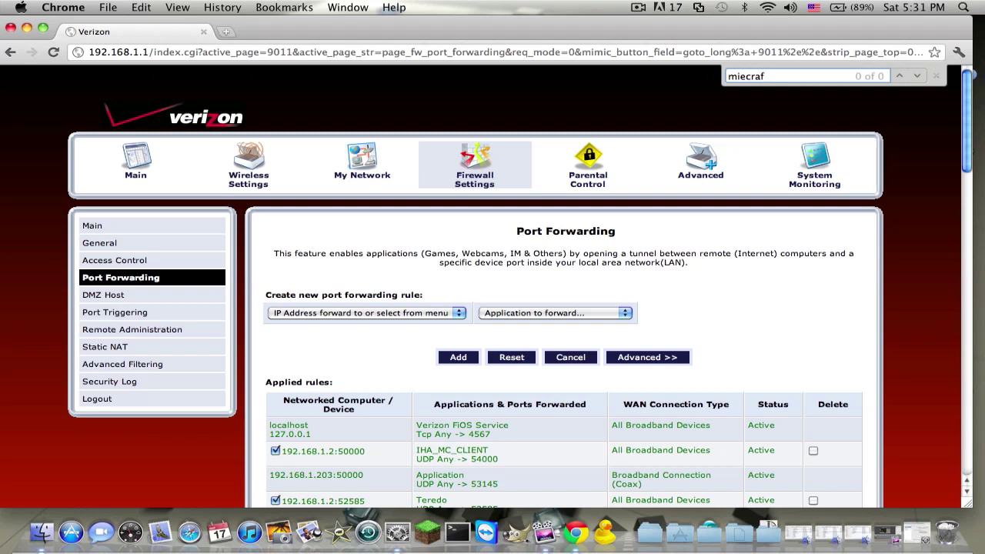
pyautogui.press('BackSpace')
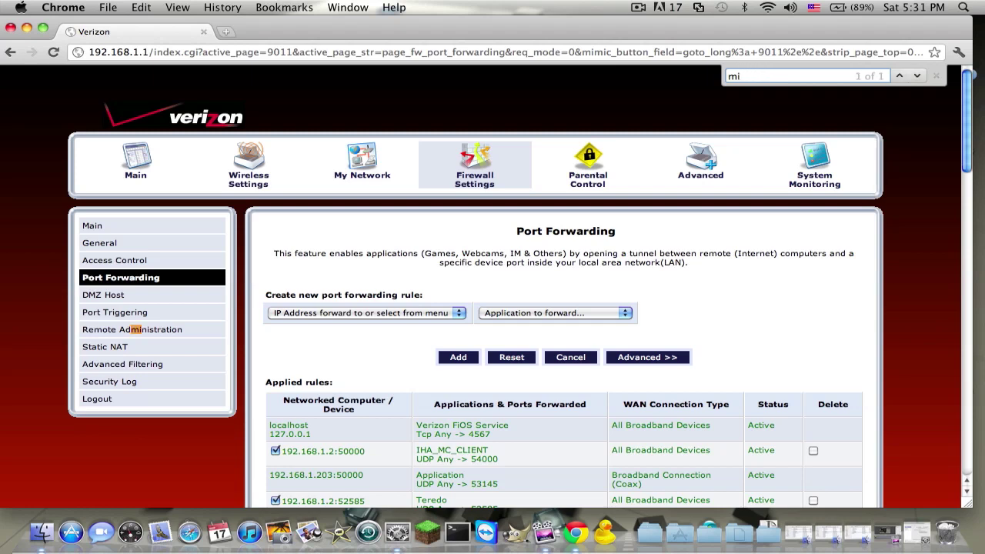
pyautogui.write('ne')
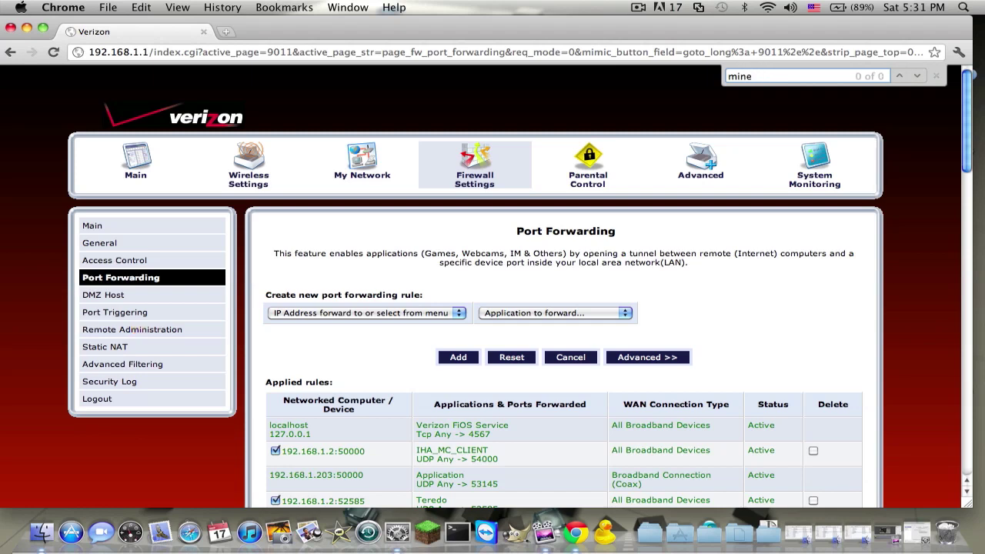
# Step: Target the rule at new-host-7 - 192.168.1.209 and choose Custom Ports as the application
pyautogui.click(690, 320)
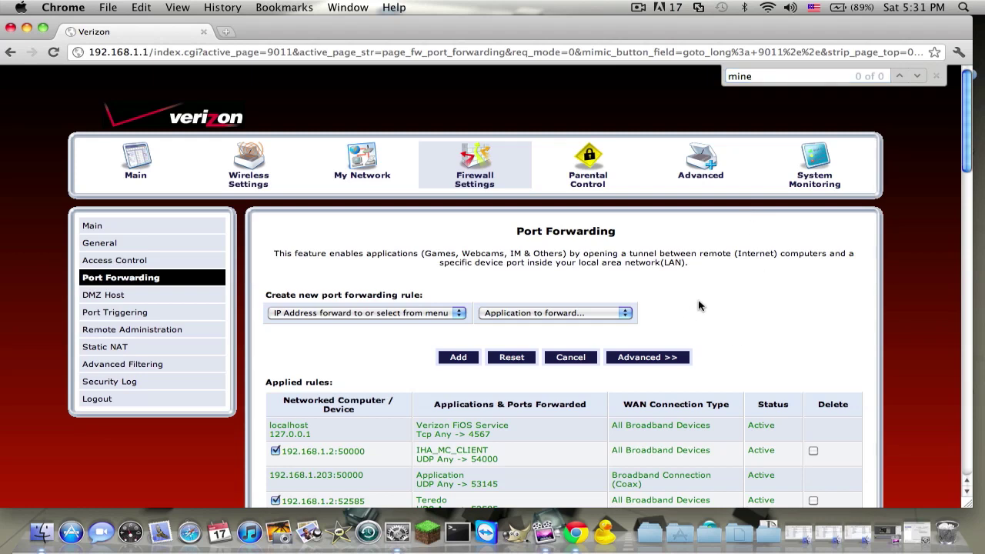
pyautogui.click(339, 312)
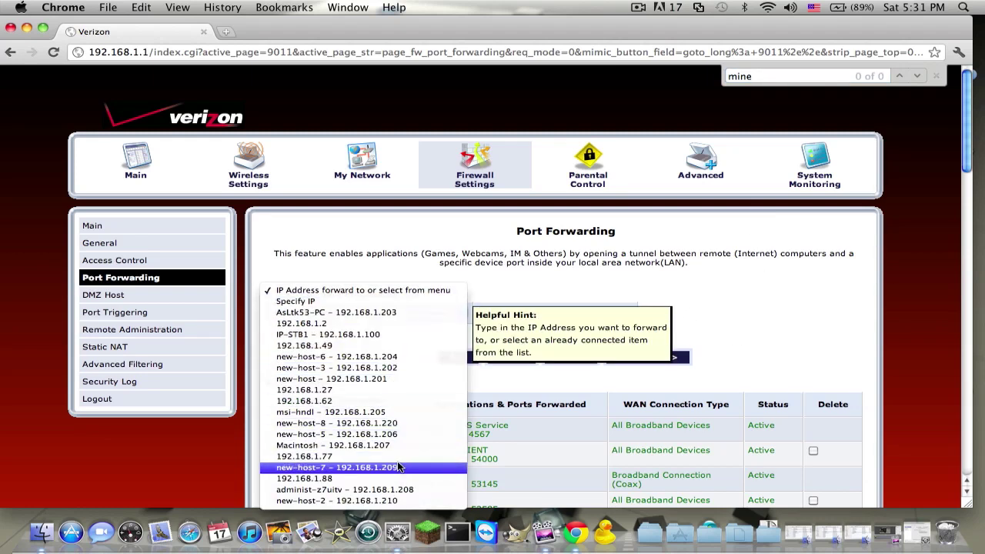
pyautogui.press('Escape')
pyautogui.click(549, 312)
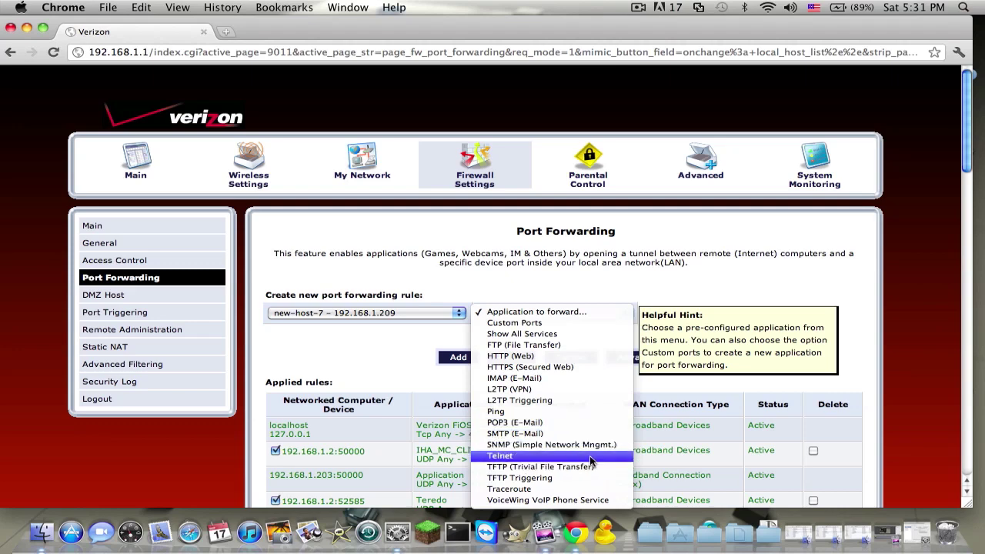
pyautogui.click(549, 323)
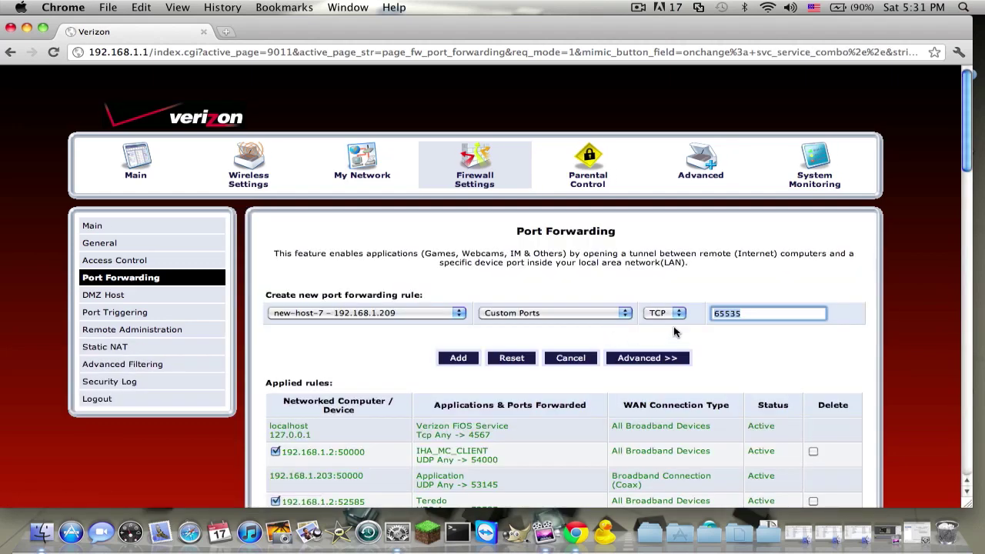
# Step: Set the rule's protocol to Both and the port to 25565
pyautogui.click(671, 314)
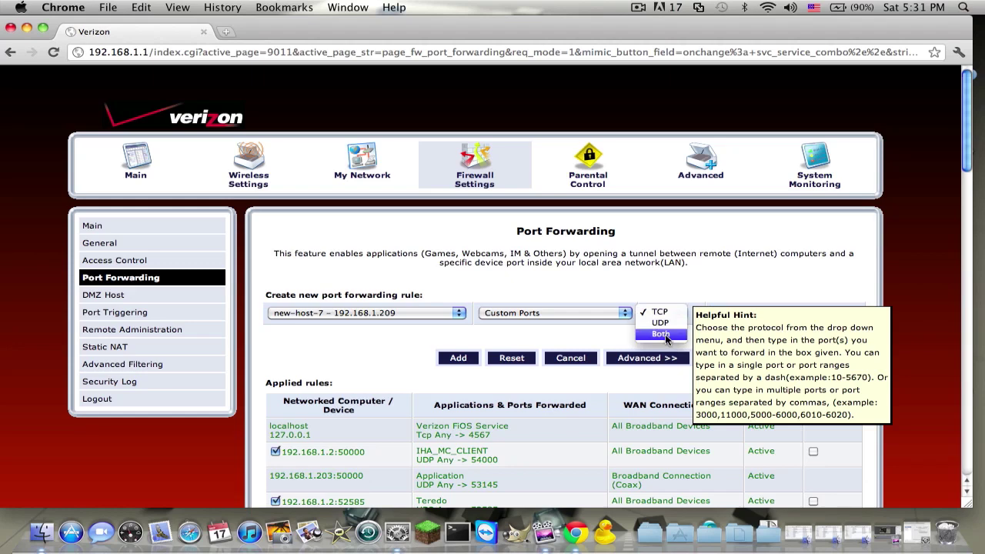
pyautogui.click(662, 333)
pyautogui.click(756, 317)
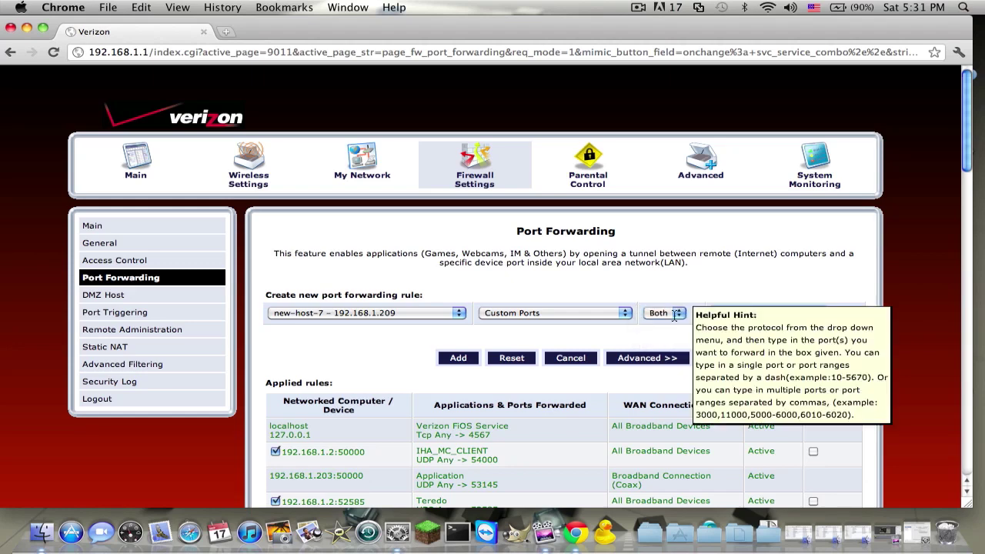
pyautogui.doubleClick(755, 320)
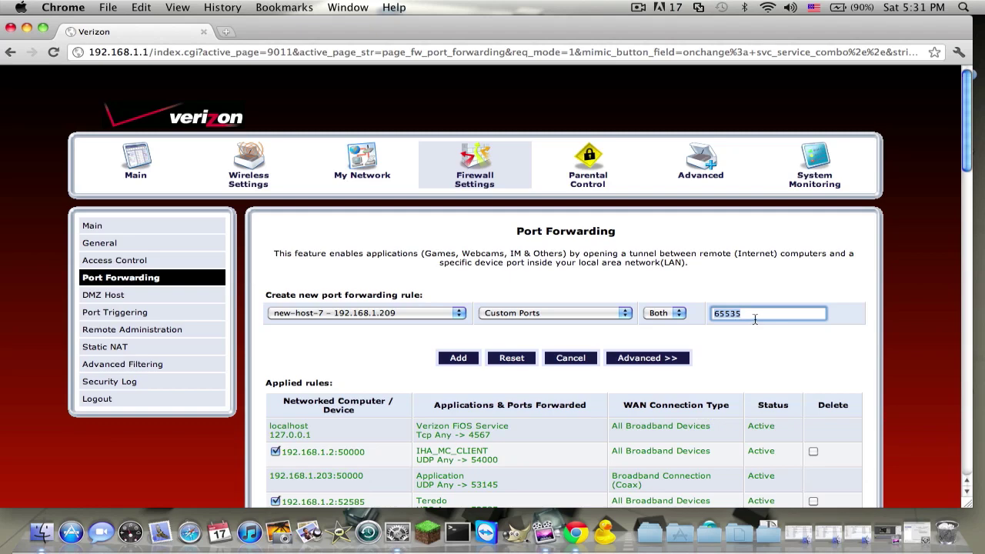
pyautogui.write('25565')
pyautogui.scroll(-3, 688, 357)
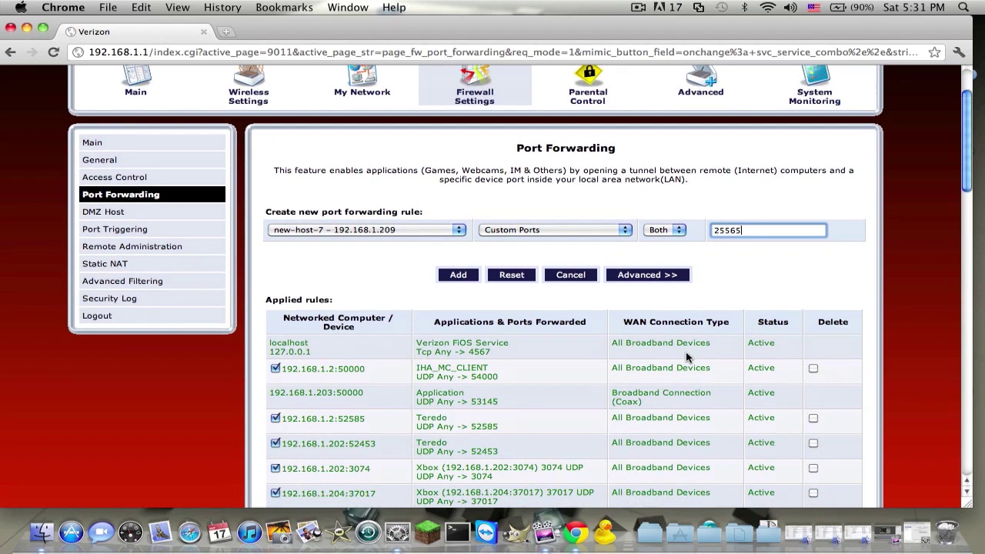
pyautogui.click(591, 230)
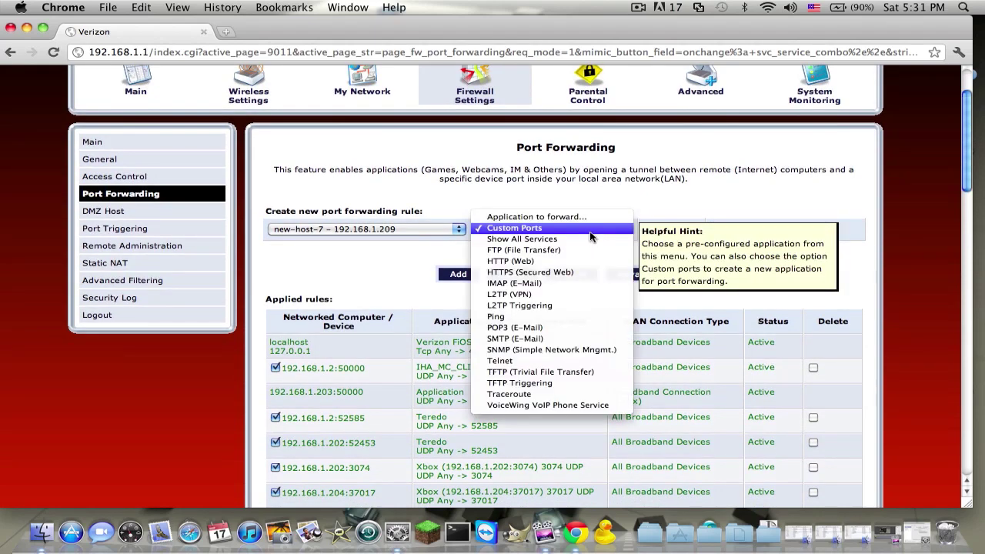
pyautogui.click(590, 231)
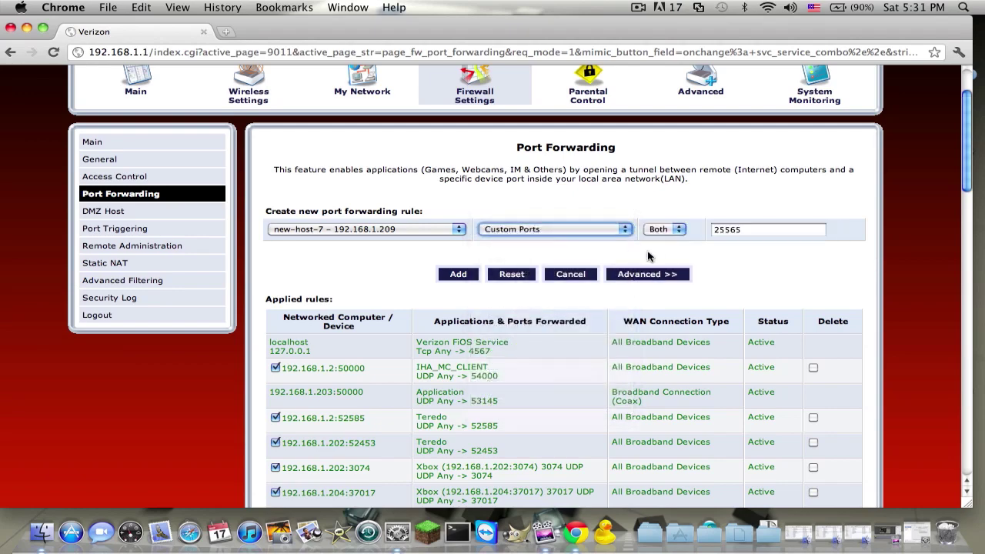
pyautogui.click(638, 277)
pyautogui.scroll(3, 587, 201)
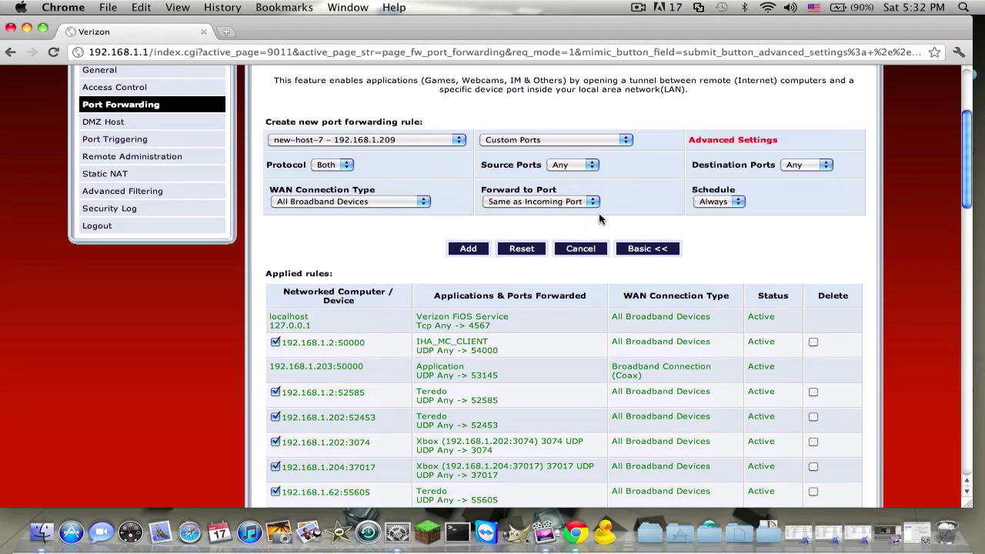
pyautogui.click(647, 248)
pyautogui.scroll(-1, 539, 308)
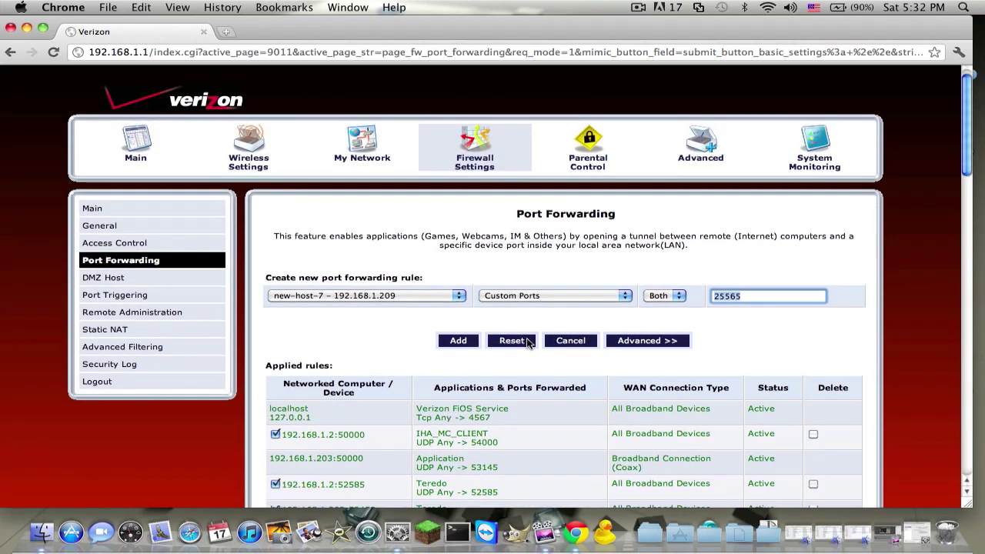
pyautogui.click(463, 343)
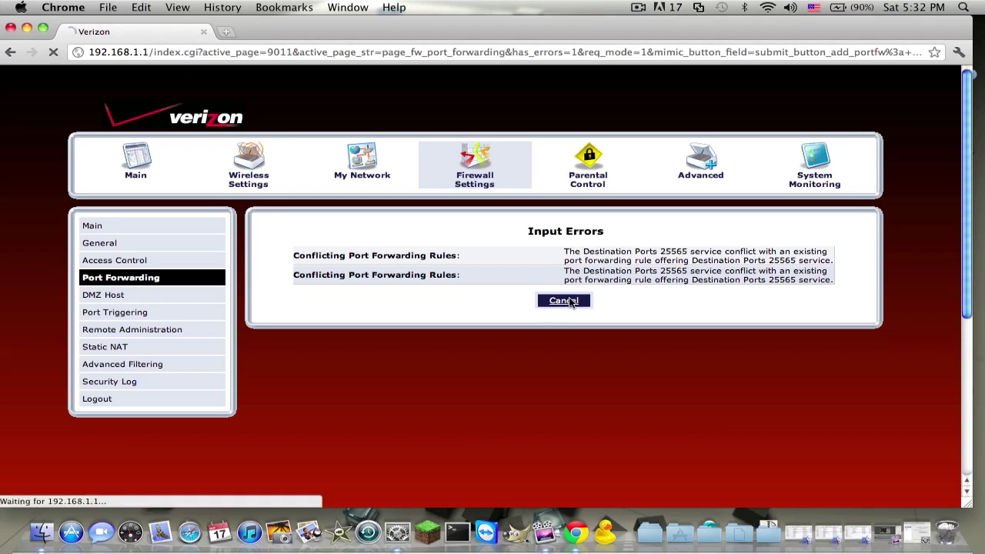
pyautogui.scroll(-15, 570, 302)
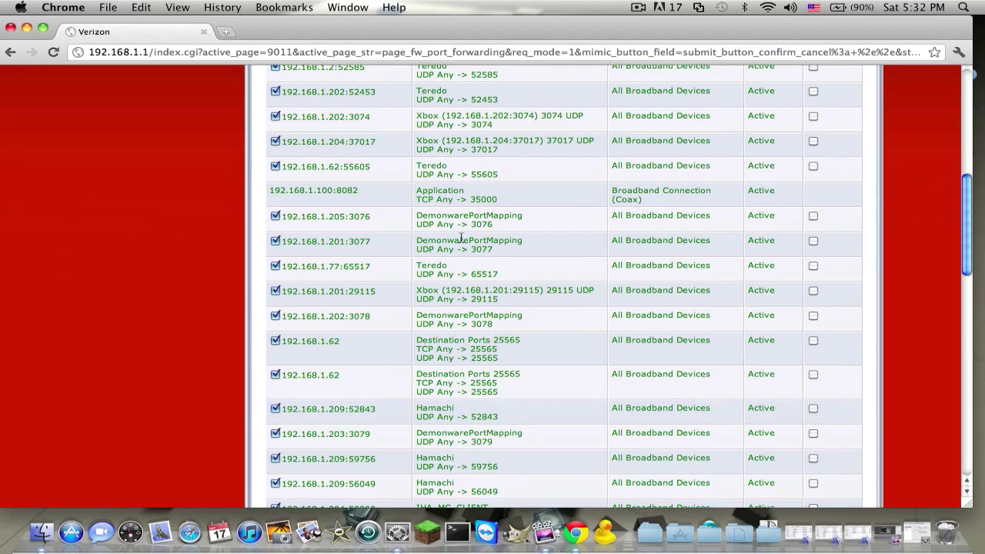
pyautogui.scroll(15, 481, 162)
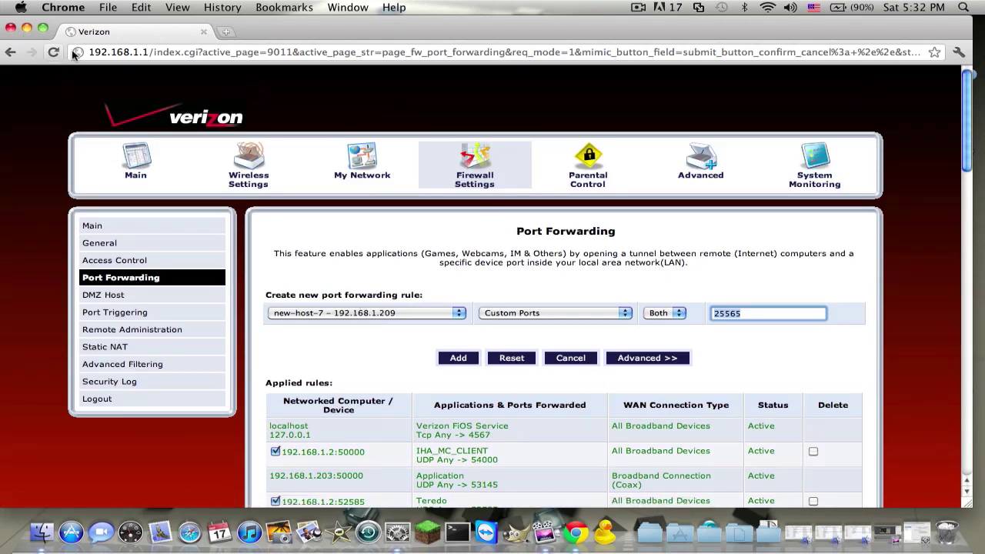
pyautogui.click(125, 51)
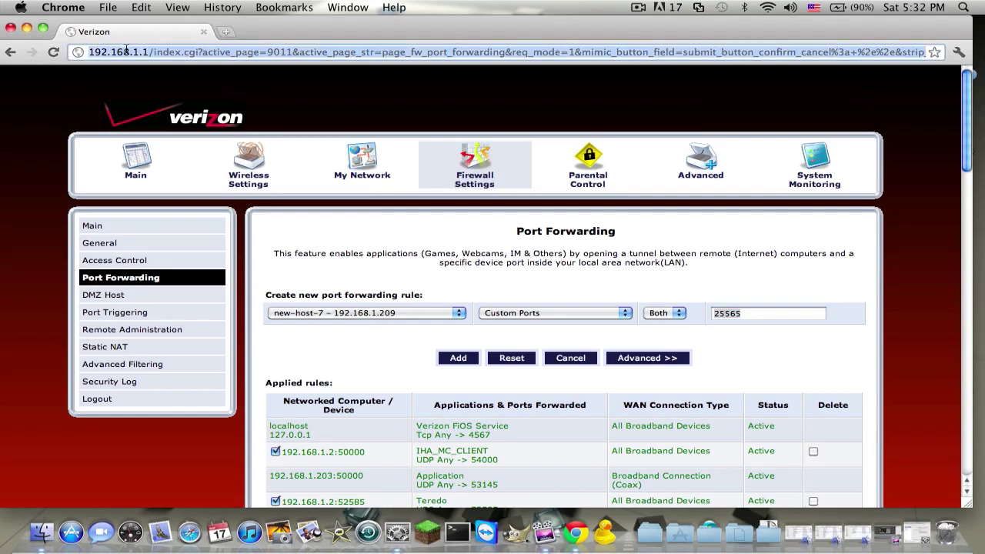
# Step: Close the browser window and run Start.command in the Minecraft Server folder
pyautogui.click(11, 28)
pyautogui.click(763, 130)
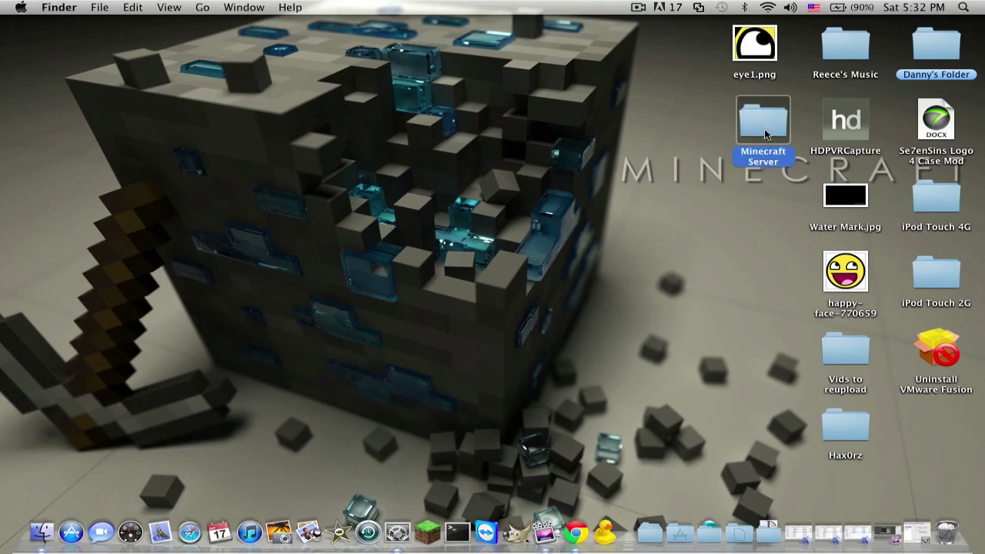
pyautogui.doubleClick(763, 130)
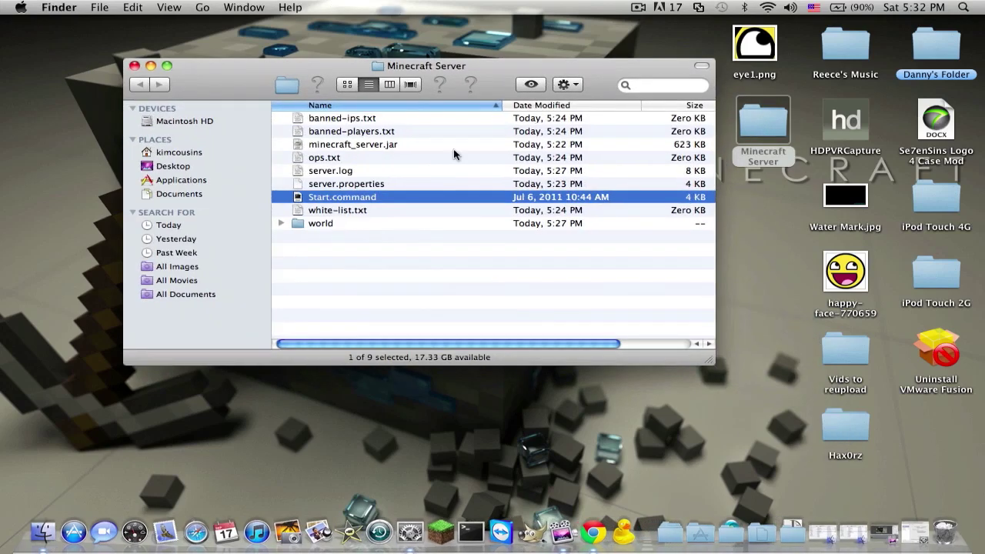
pyautogui.doubleClick(325, 198)
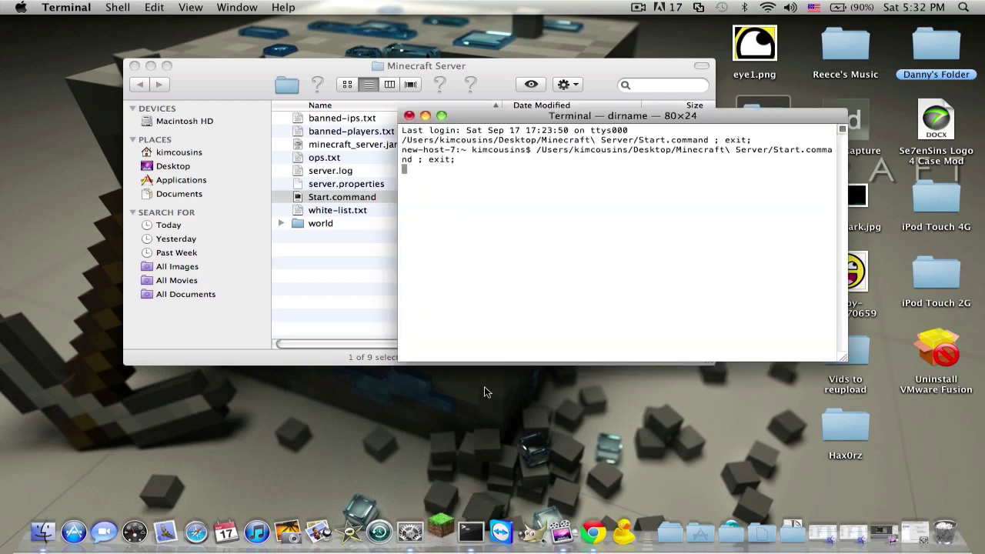
# Step: Quit Chrome, confirm the advanced network settings with OK, and quit System Preferences
pyautogui.rightClick(412, 530)
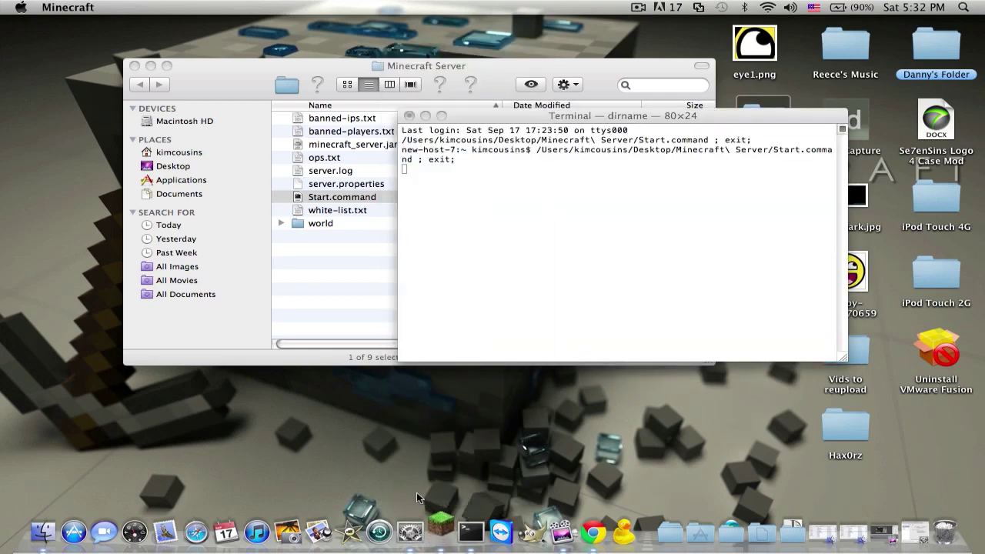
pyautogui.rightClick(414, 530)
pyautogui.click(416, 495)
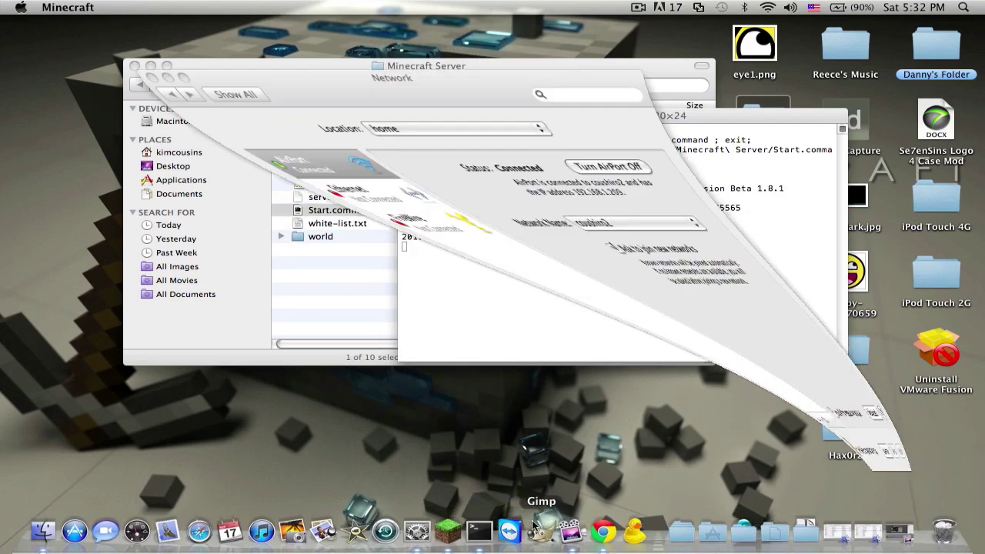
pyautogui.rightClick(612, 531)
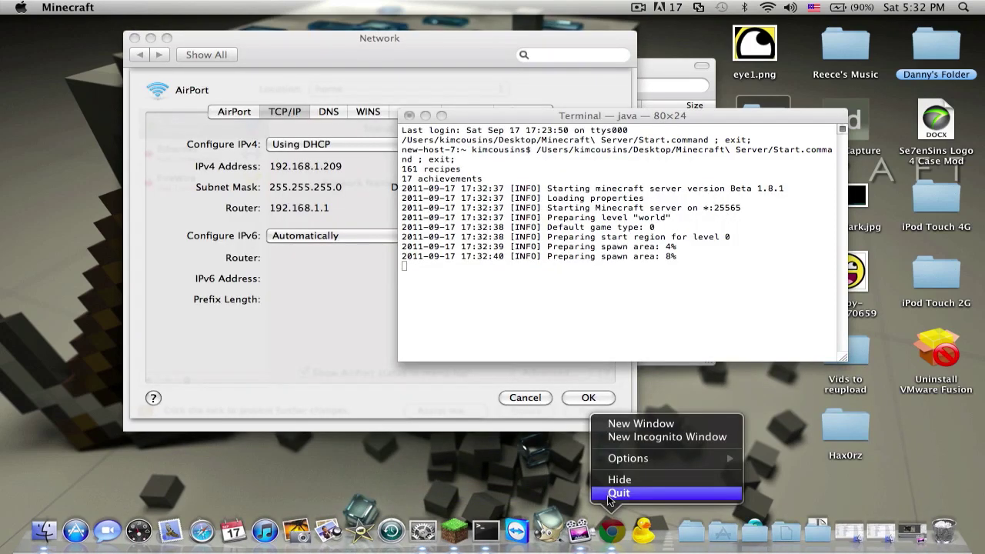
pyautogui.click(608, 495)
pyautogui.click(386, 357)
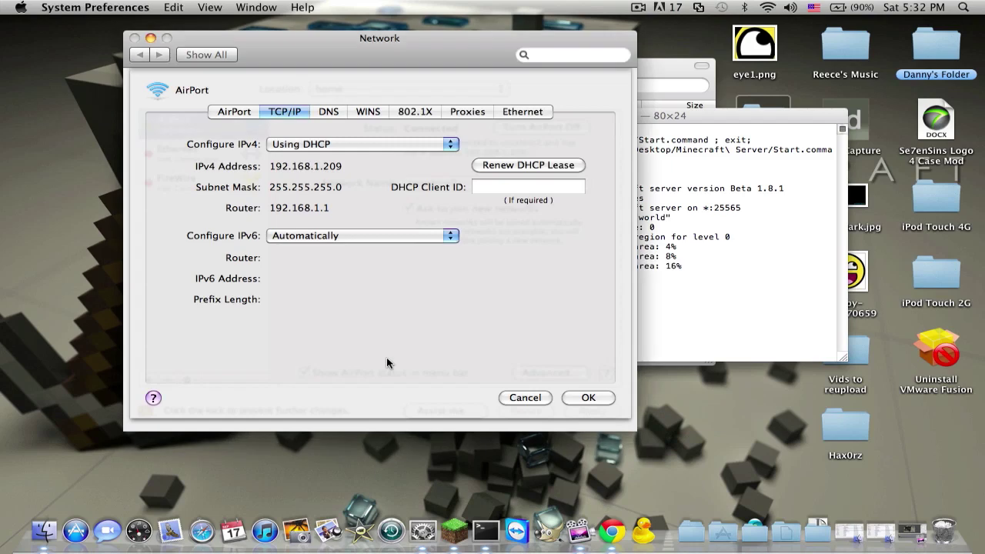
pyautogui.click(589, 393)
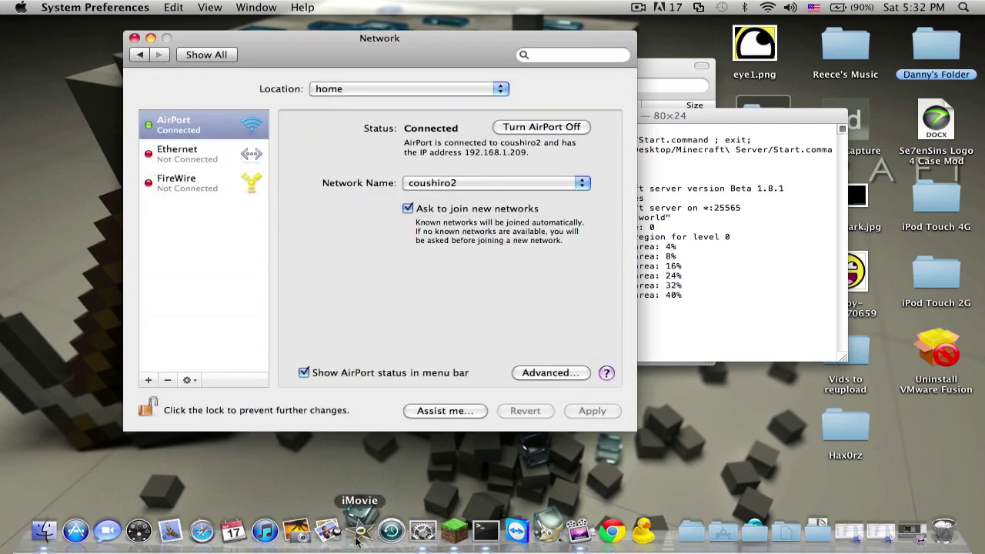
pyautogui.rightClick(423, 532)
pyautogui.click(447, 493)
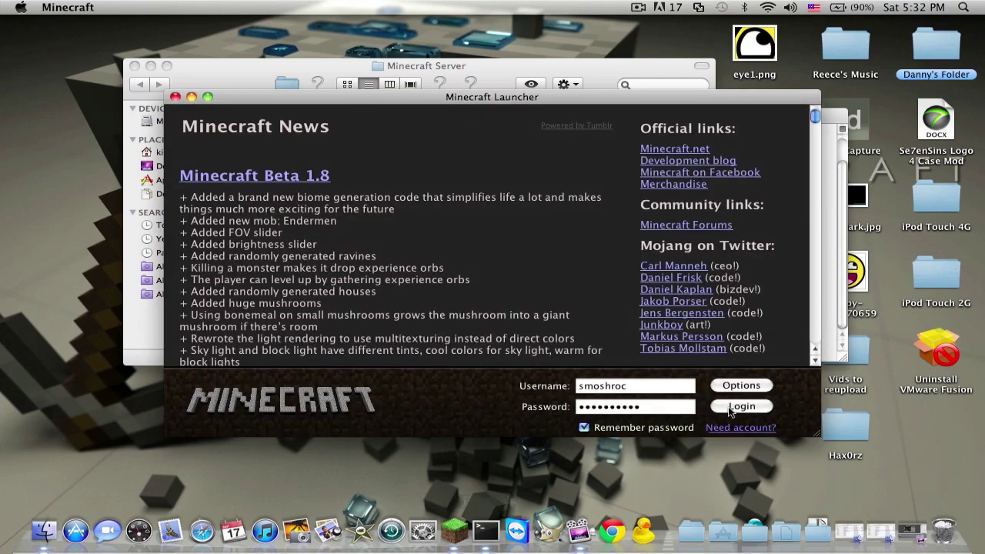
# Step: Log in to Minecraft and close the Minecraft Server folder window
pyautogui.click(730, 409)
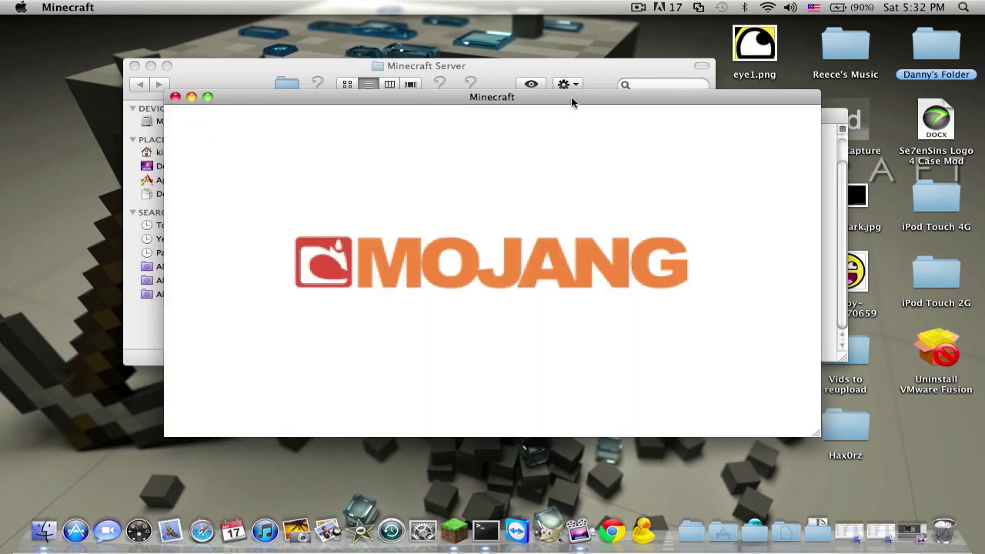
pyautogui.moveTo(571, 97); pyautogui.dragTo(599, 151)
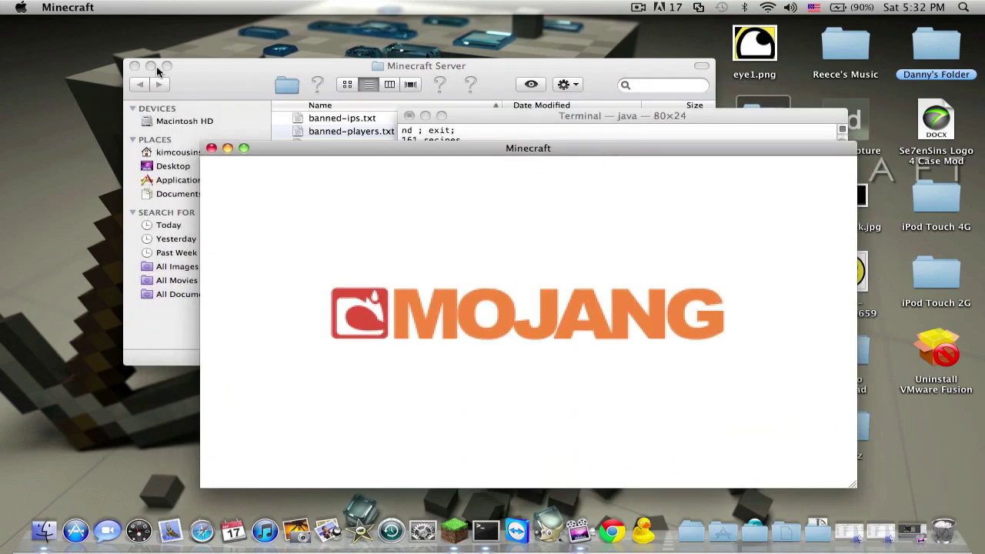
pyautogui.click(135, 66)
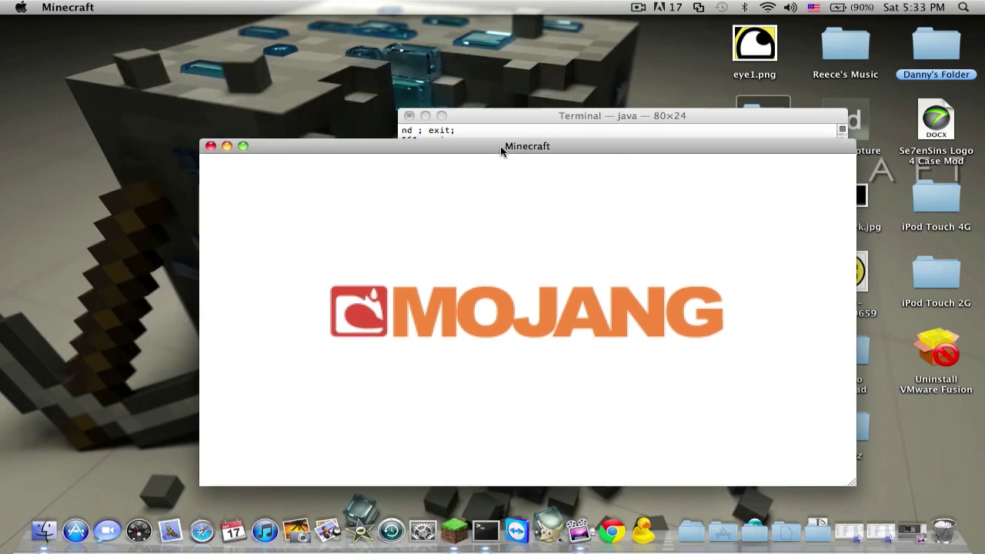
pyautogui.moveTo(503, 151); pyautogui.dragTo(478, 100)
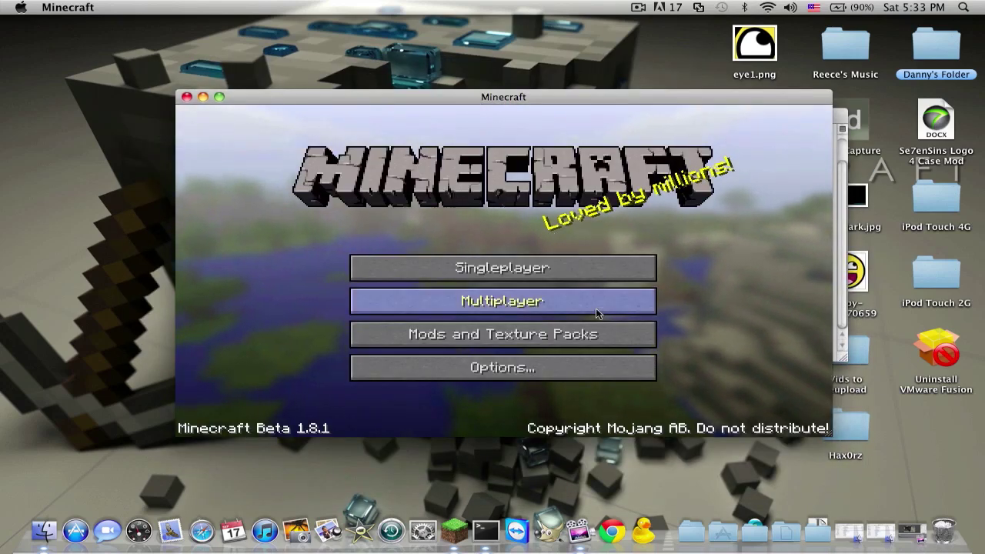
# Step: Add a multiplayer server named 'My Server' at address localhost and select it
pyautogui.click(571, 302)
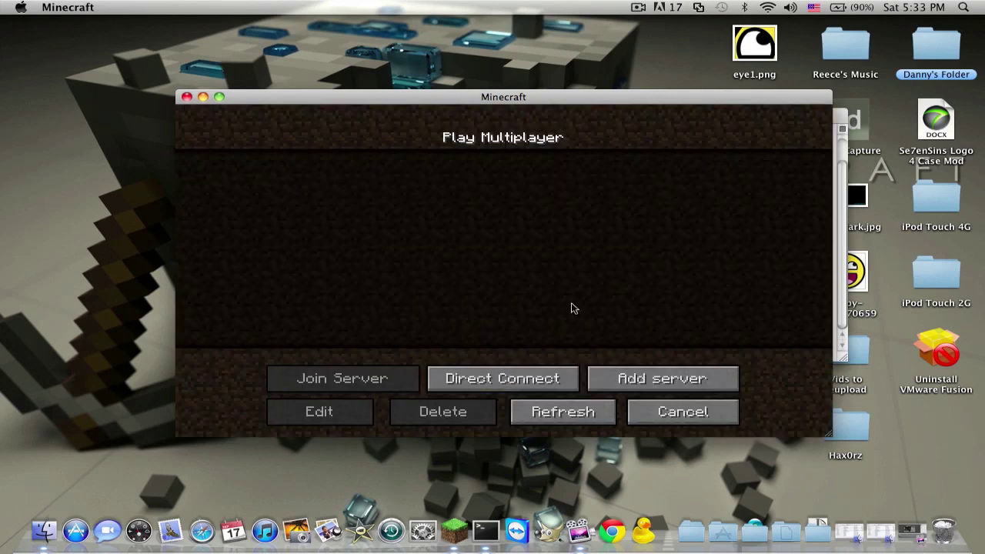
pyautogui.click(609, 381)
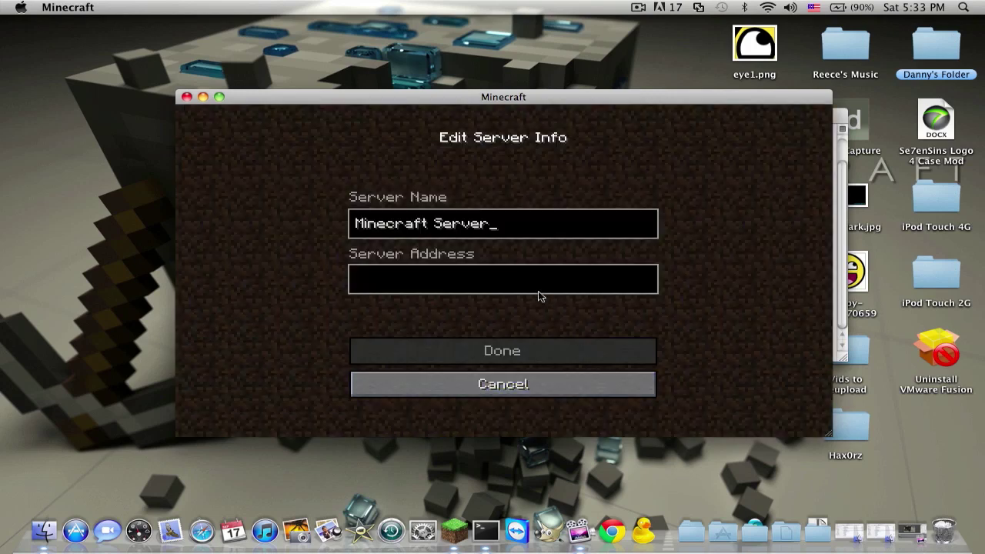
pyautogui.press('BackSpace')
pyautogui.press('BackSpace')
pyautogui.press('BackSpace')
pyautogui.press('BackSpace')
pyautogui.press('BackSpace')
pyautogui.press('BackSpace')
pyautogui.press('BackSpace')
pyautogui.press('BackSpace')
pyautogui.press('BackSpace')
pyautogui.press('BackSpace')
pyautogui.press('BackSpace')
pyautogui.press('BackSpace')
pyautogui.press('BackSpace')
pyautogui.press('BackSpace')
pyautogui.press('BackSpace')
pyautogui.press('BackSpace')
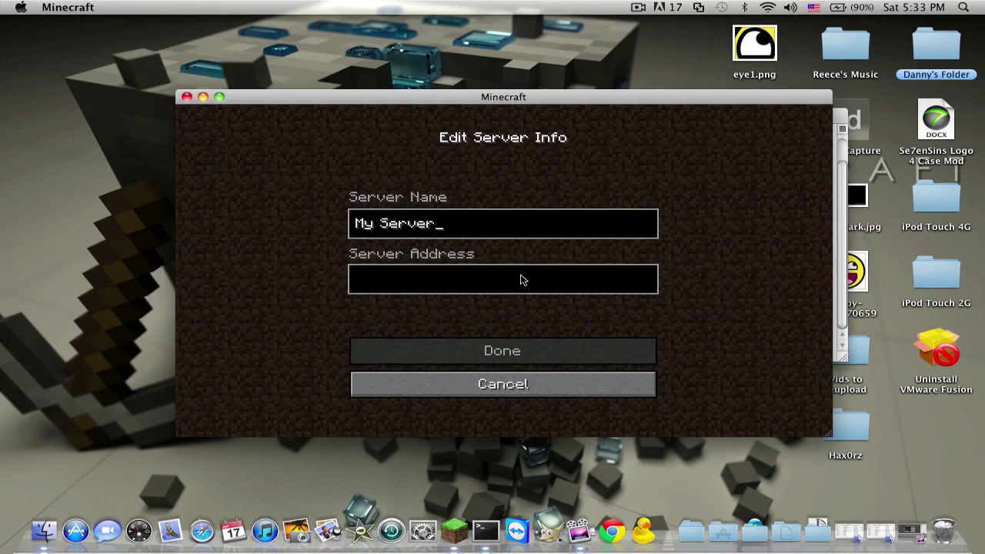
pyautogui.click(520, 280)
pyautogui.write('local')
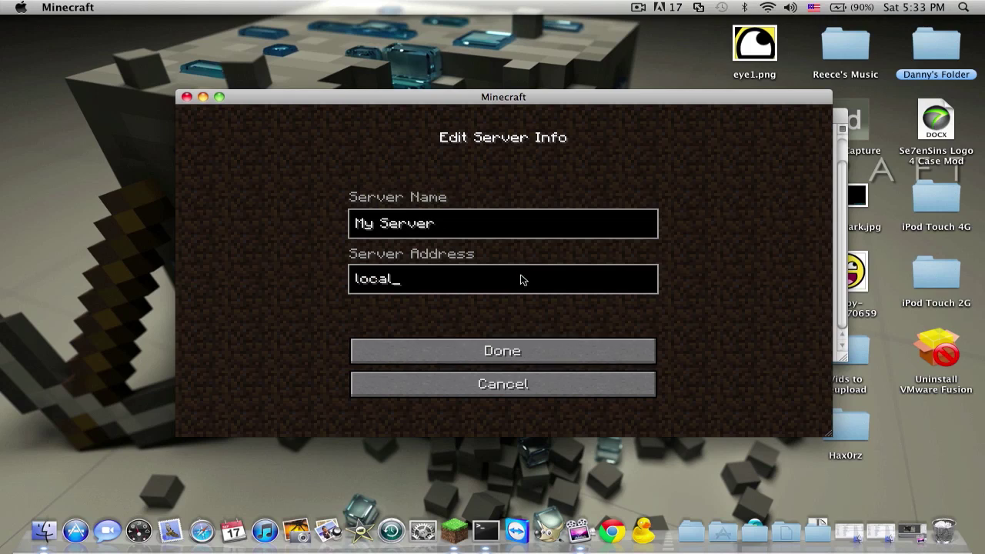
pyautogui.write('host')
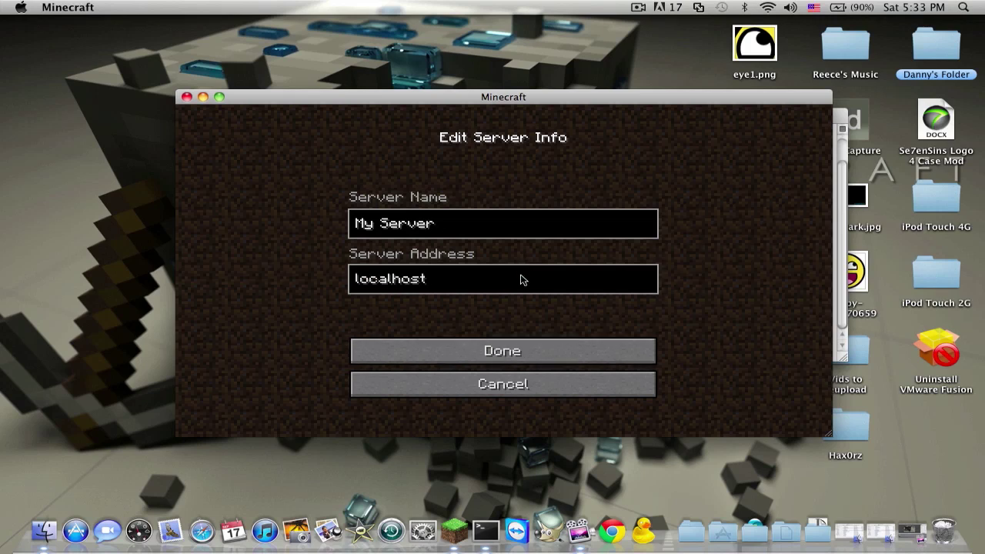
pyautogui.click(537, 347)
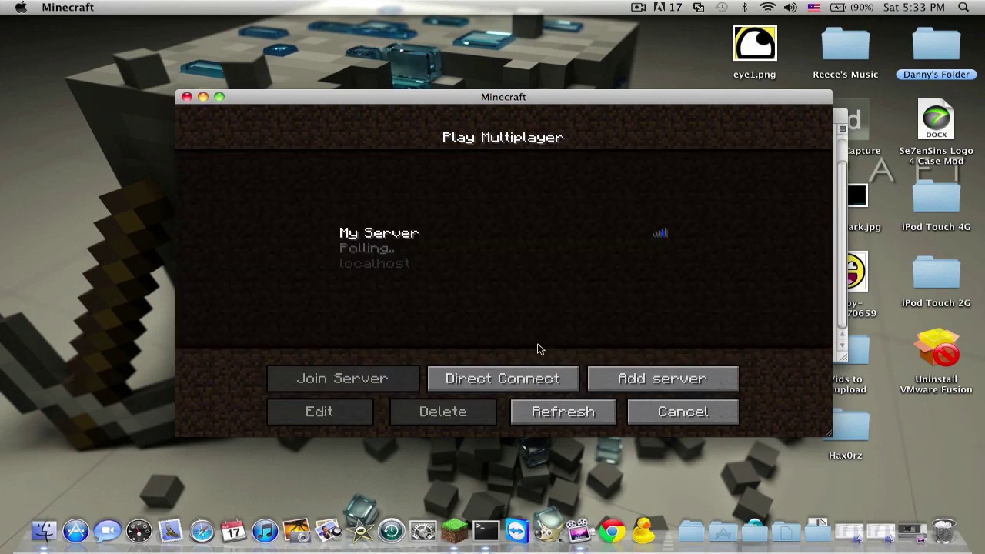
pyautogui.click(430, 256)
# Step: Join My Server, let the world load, then disconnect from the Game menu
pyautogui.click(389, 385)
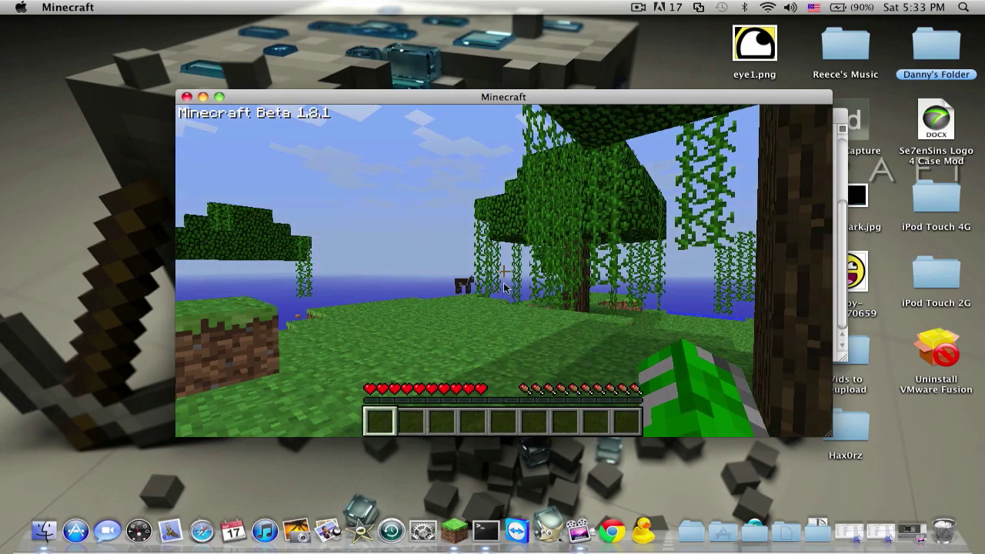
pyautogui.press('Escape')
pyautogui.click(524, 348)
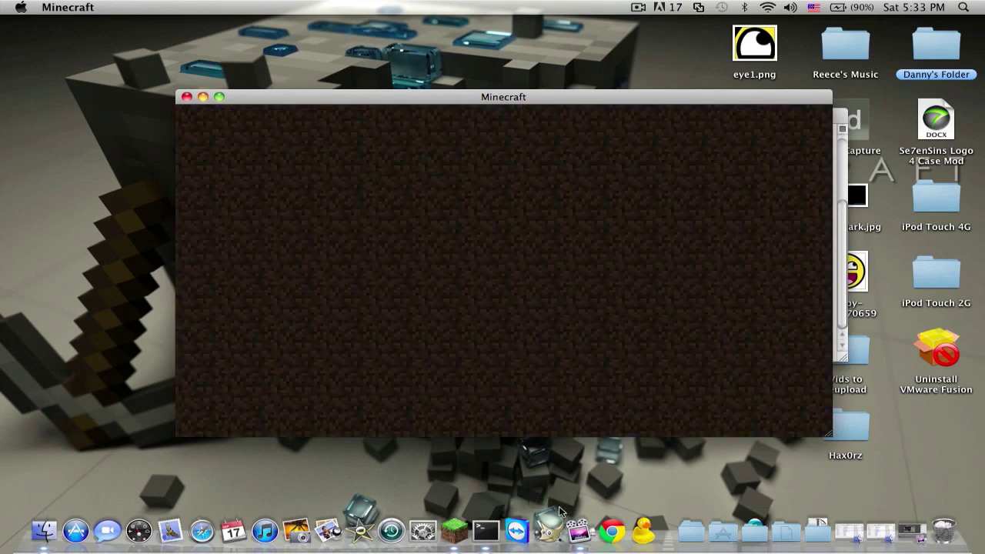
# Step: Shut down the Minecraft server with the stop command in the Terminal console
pyautogui.moveTo(839, 115); pyautogui.dragTo(904, 100)
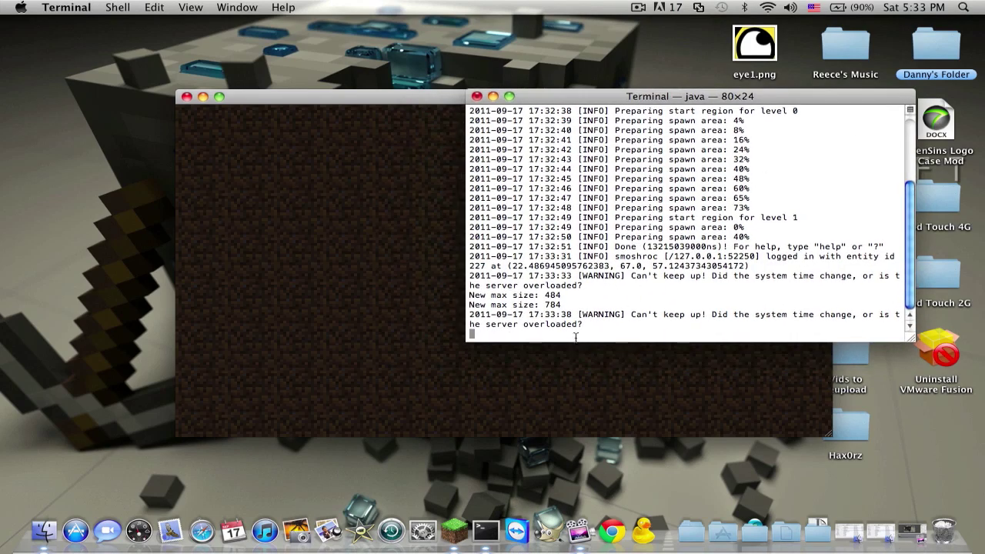
pyautogui.write('stpp')
pyautogui.press('Return')
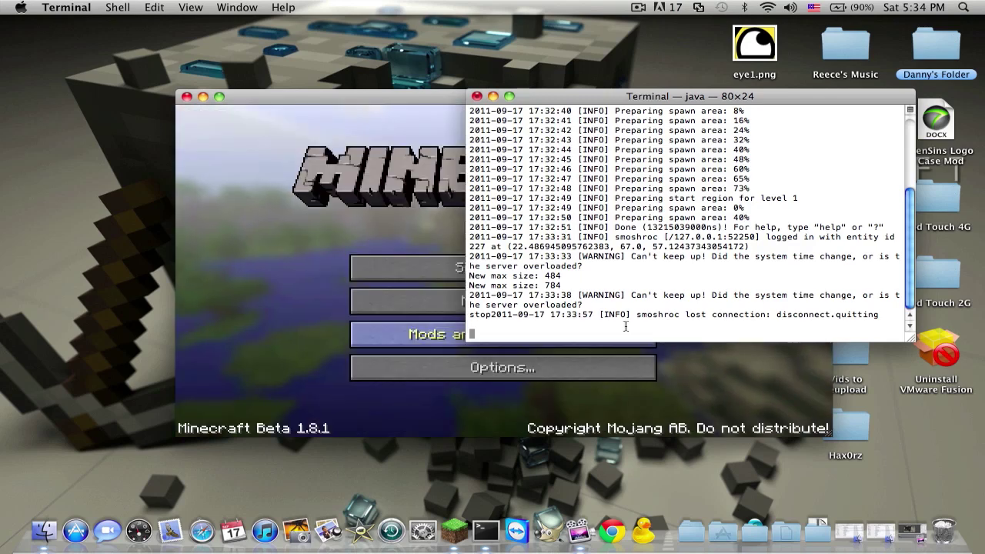
pyautogui.press('Return')
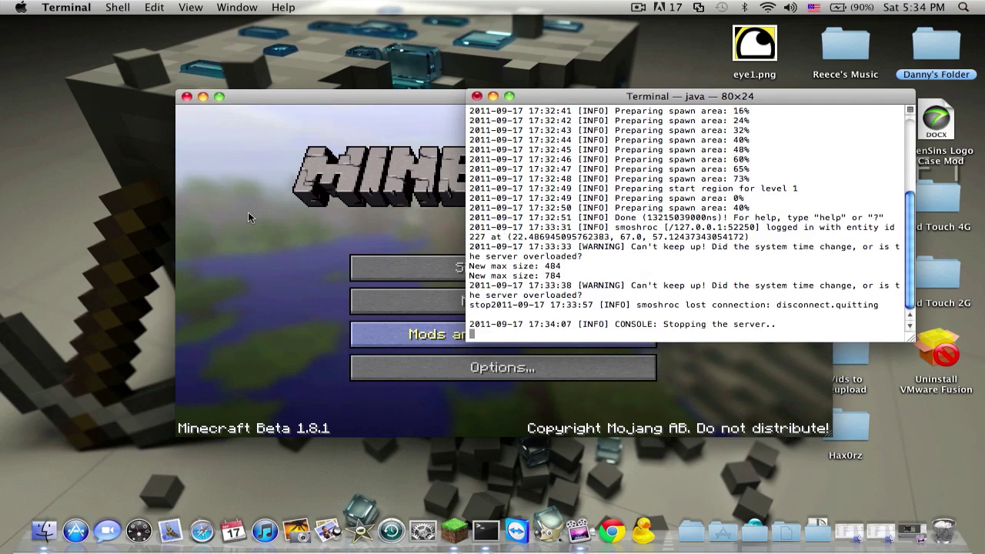
# Step: Quit the Minecraft game and close its window
pyautogui.click(186, 96)
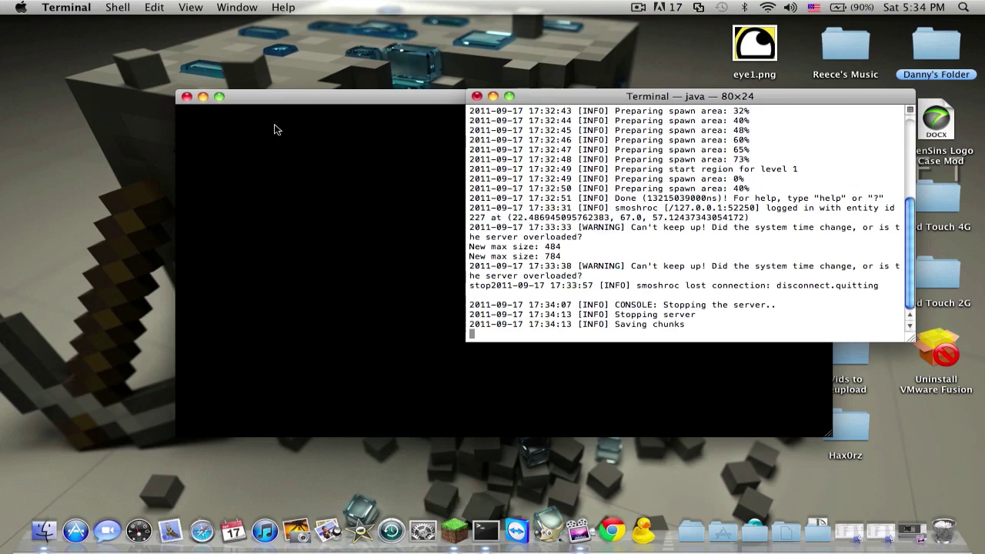
pyautogui.moveTo(287, 98); pyautogui.dragTo(227, 106)
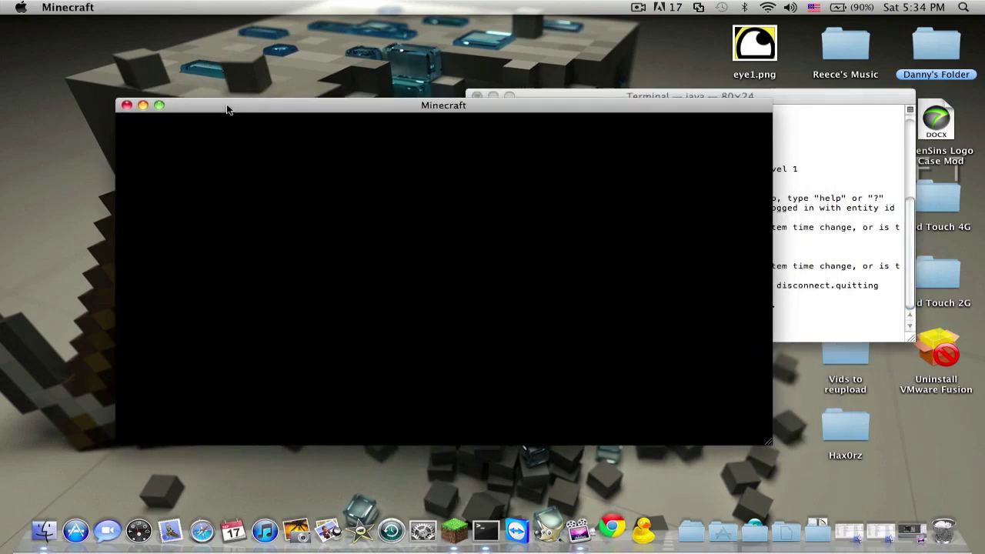
pyautogui.click(578, 90)
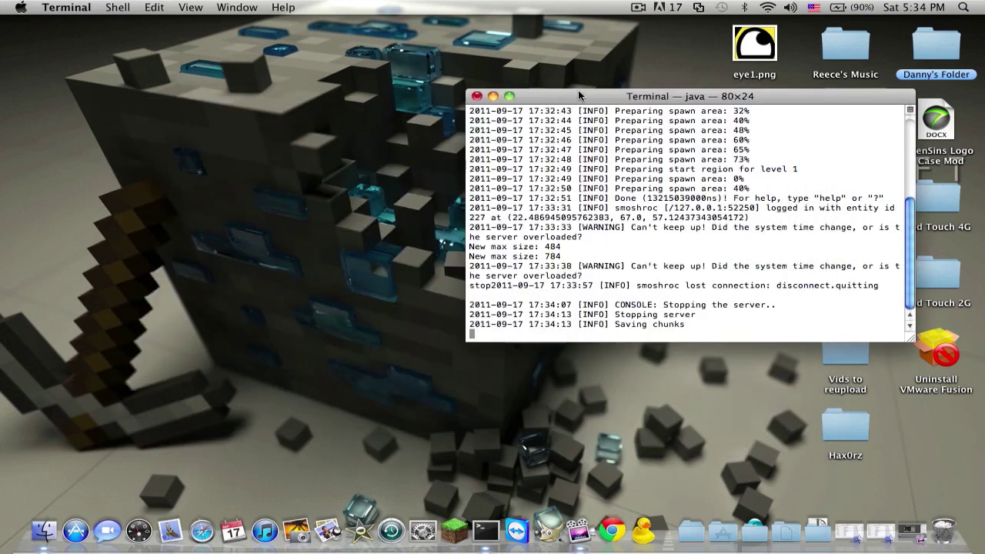
# Step: Load whatismyip.com in Chrome to see the computer's public IP address
pyautogui.click(622, 545)
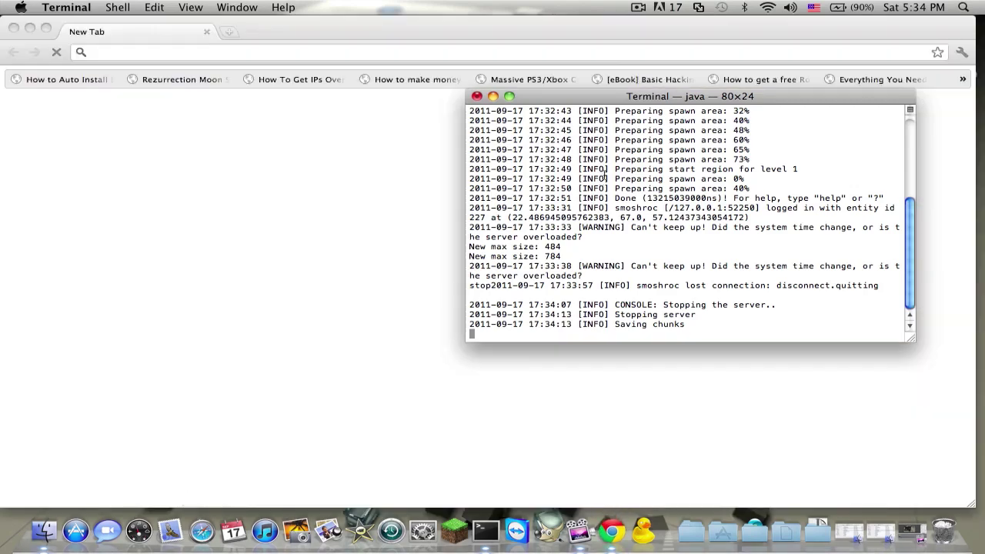
pyautogui.click(670, 57)
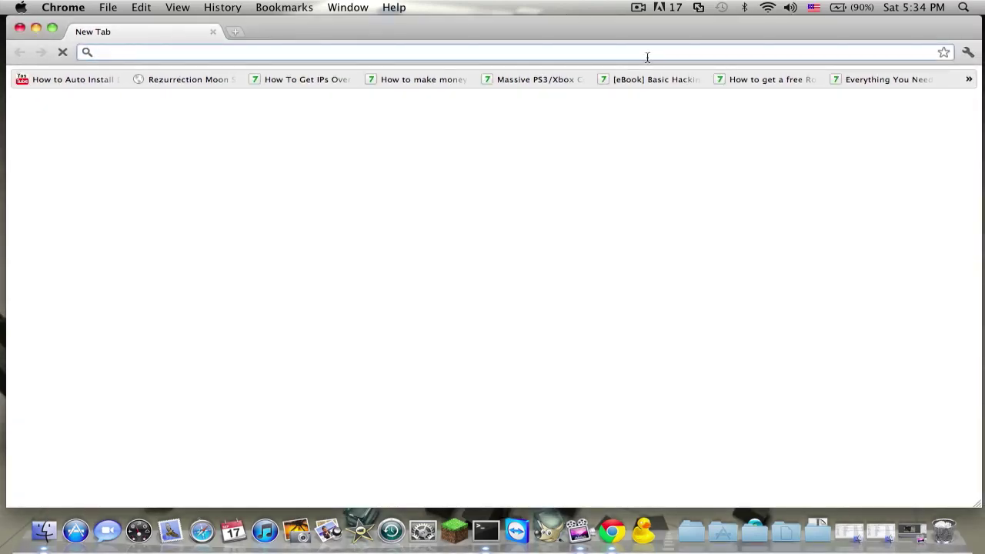
pyautogui.write('whatismy')
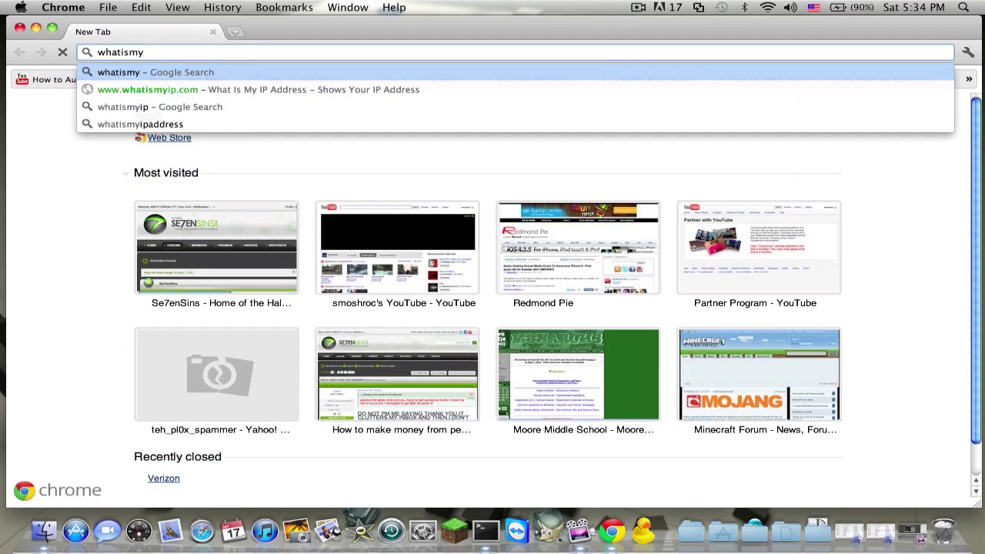
pyautogui.press('BackSpace')
pyautogui.write('yi')
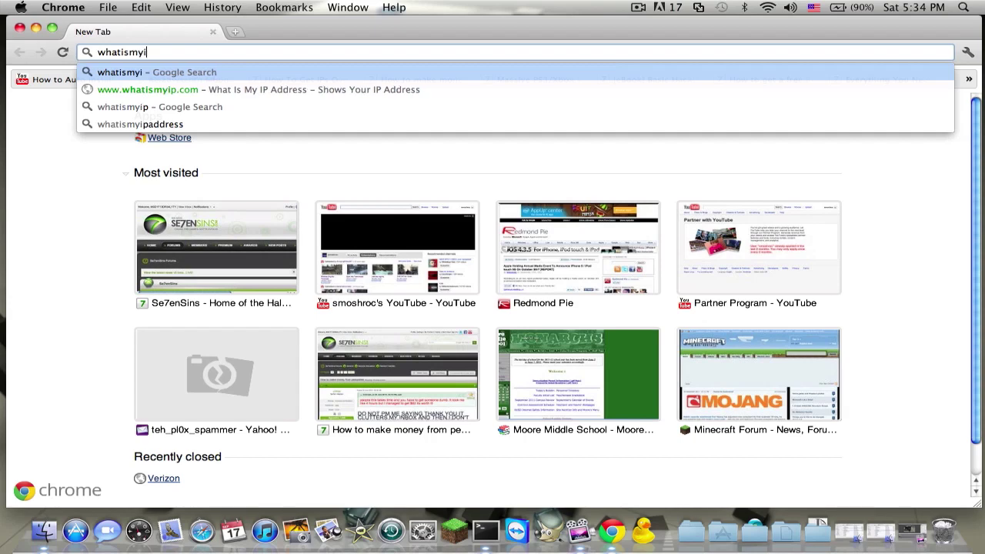
pyautogui.write('p.com')
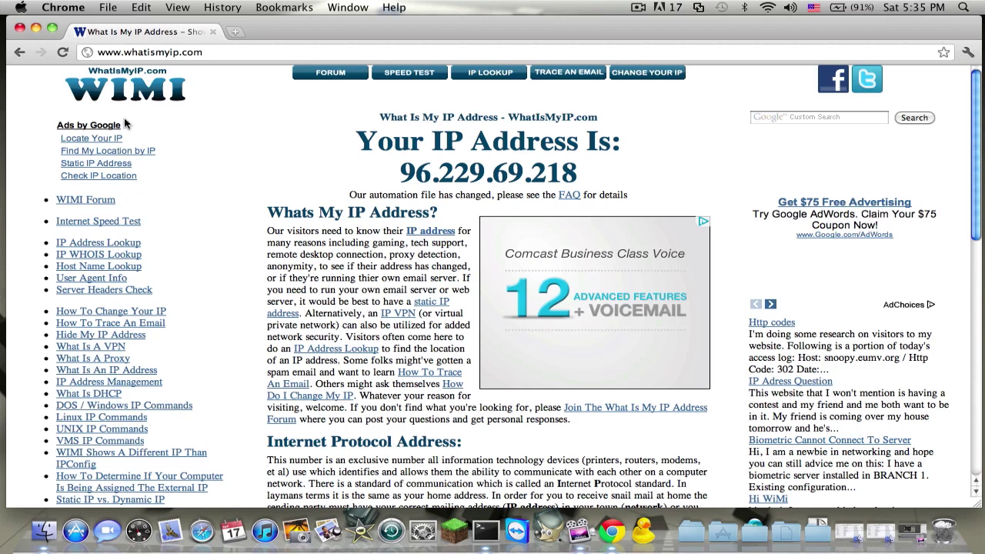
# Step: Close Chrome and the finished Terminal window
pyautogui.click(19, 29)
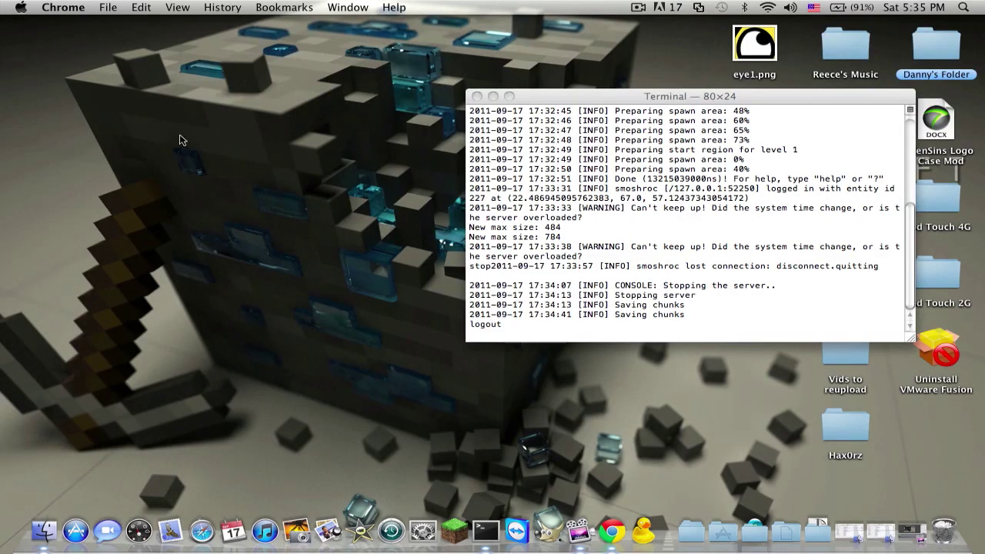
pyautogui.click(491, 129)
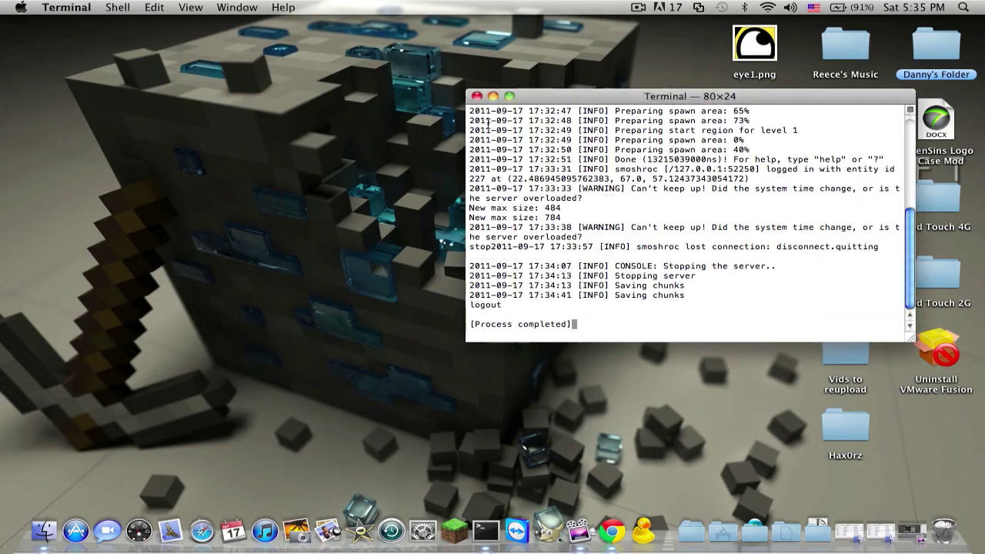
pyautogui.click(477, 97)
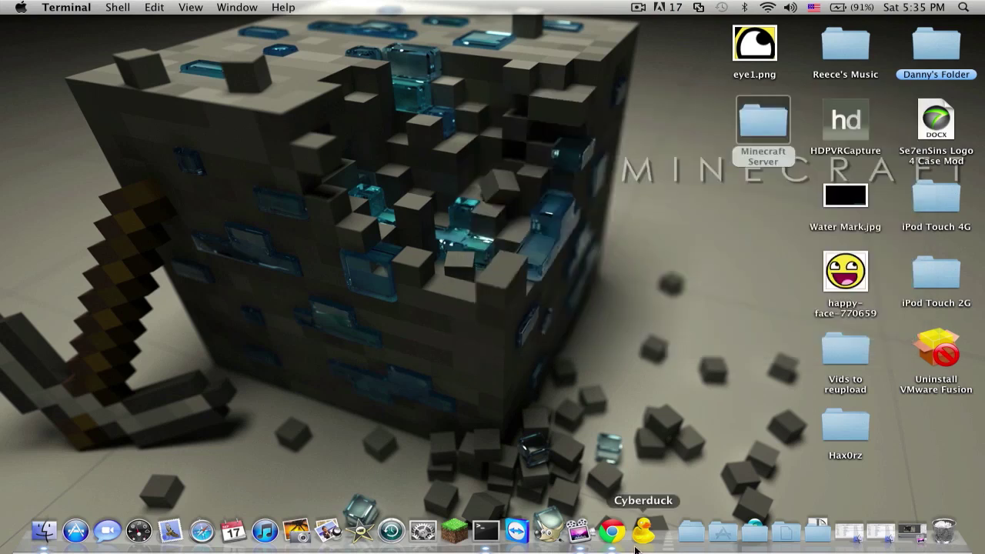